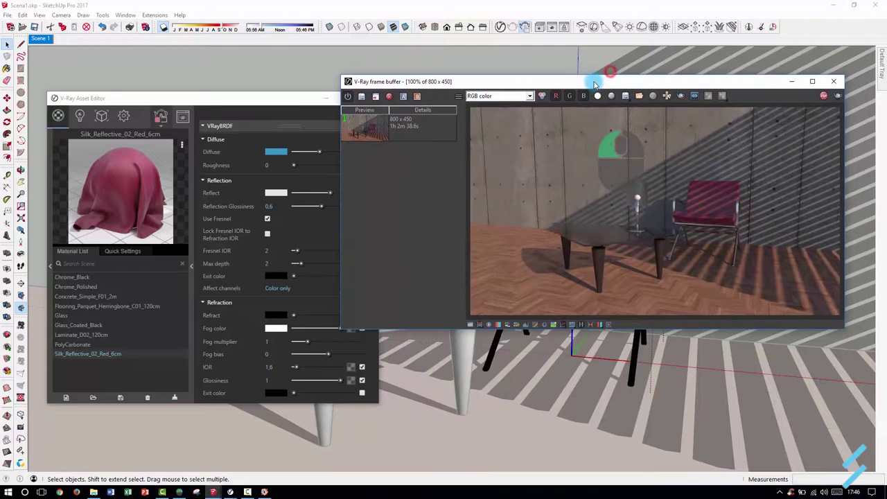
# Step: Arrange the Asset Editor and Frame Buffer windows and enable Region Render with a first region
pyautogui.moveTo(597, 73); pyautogui.dragTo(618, 73)
pyautogui.moveTo(274, 100); pyautogui.dragTo(261, 73)
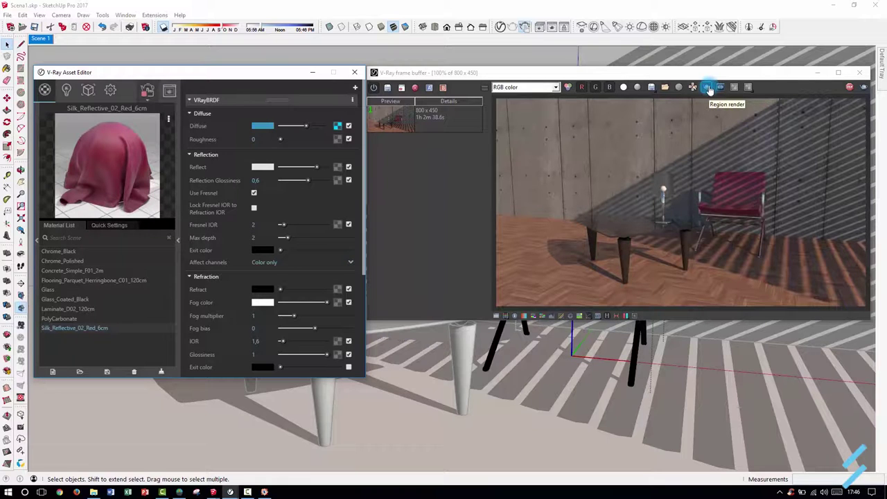
pyautogui.click(707, 92)
pyautogui.moveTo(635, 157)
pyautogui.mouseDown()
pyautogui.moveTo(688, 222)
pyautogui.moveTo(718, 237)
pyautogui.mouseUp()
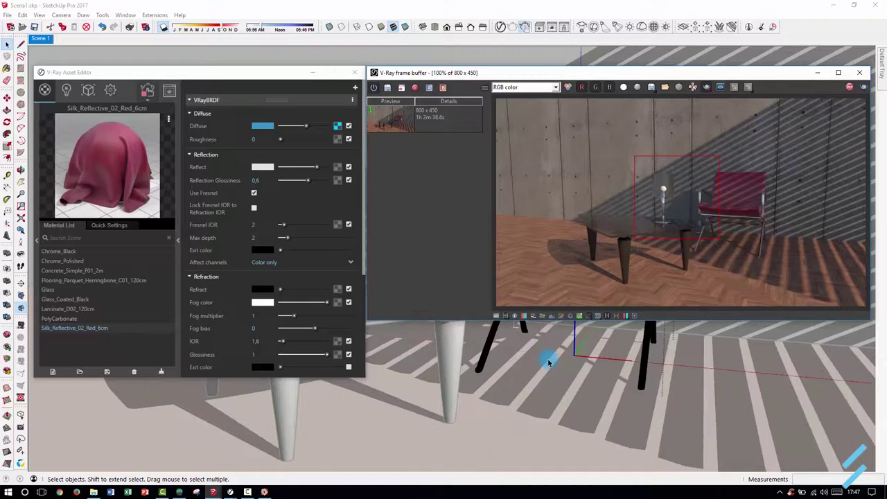
# Step: Zoom the frame buffer to 200% and redraw the render region around the table lamp
pyautogui.scroll(1, 551, 364)
pyautogui.scroll(1, 549, 363)
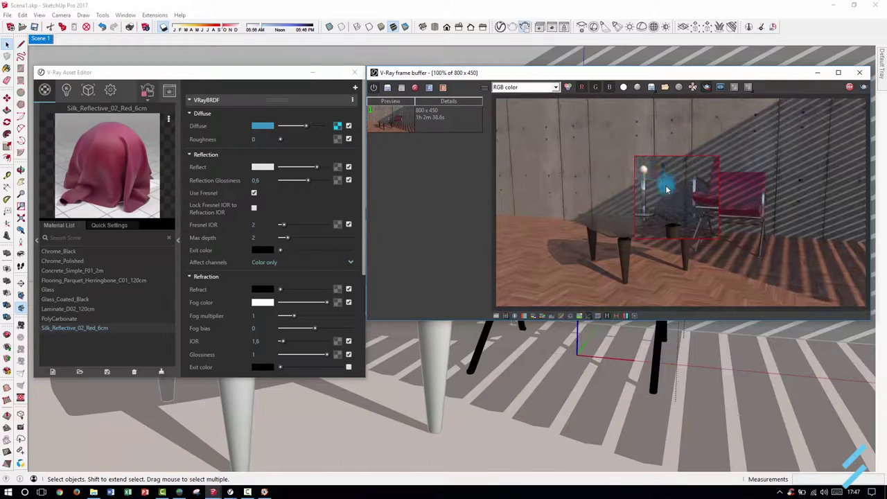
pyautogui.scroll(1, 667, 189)
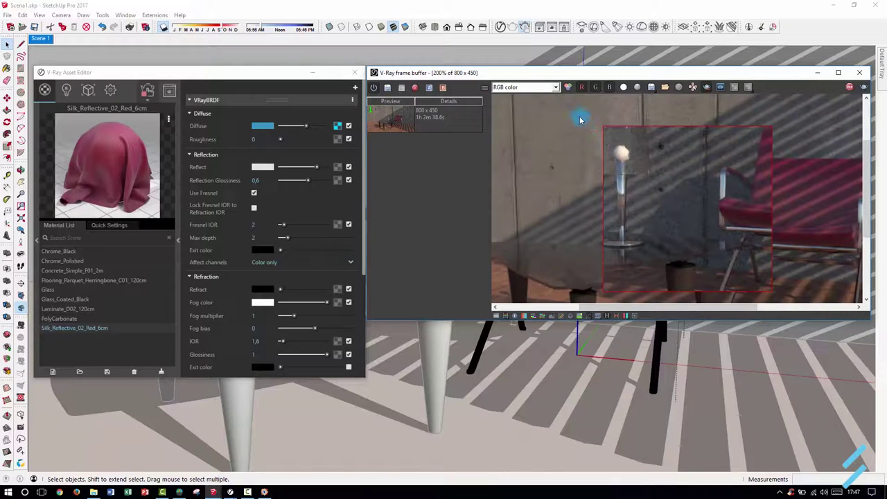
pyautogui.moveTo(579, 115); pyautogui.dragTo(681, 276)
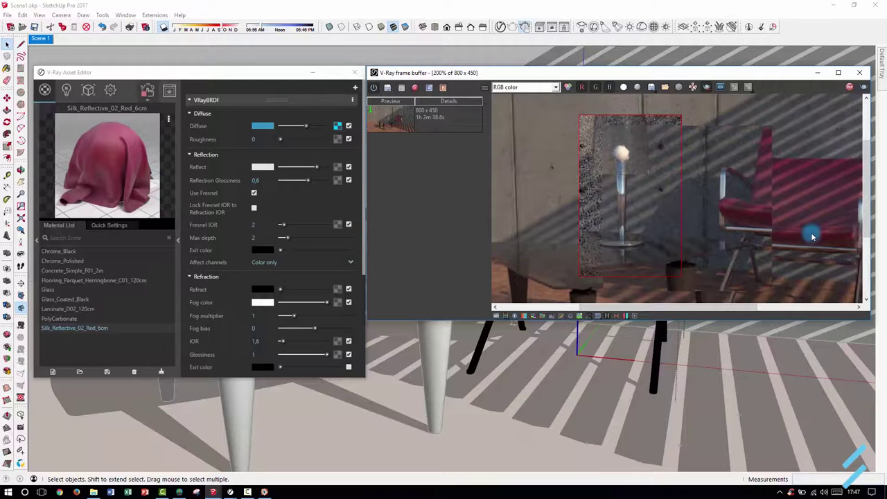
pyautogui.moveTo(561, 99); pyautogui.dragTo(747, 277)
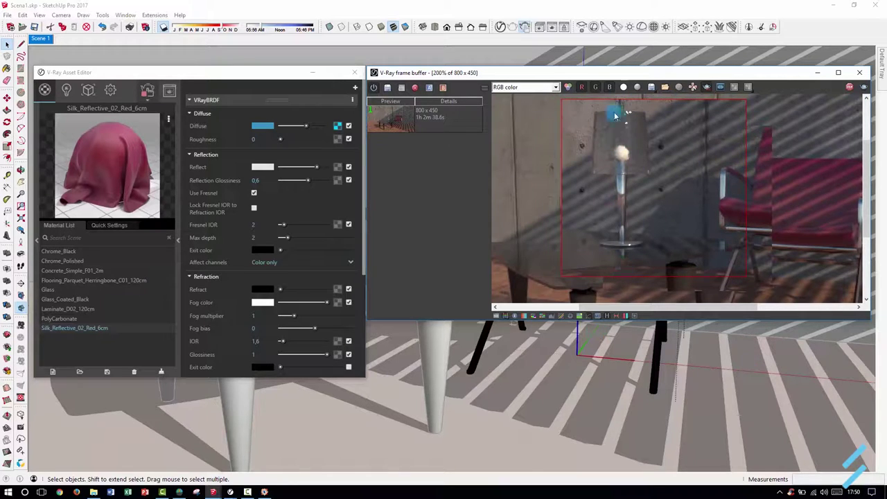
# Step: Lock the camera orientation and orbit the viewport around the lamp and chair
pyautogui.click(566, 27)
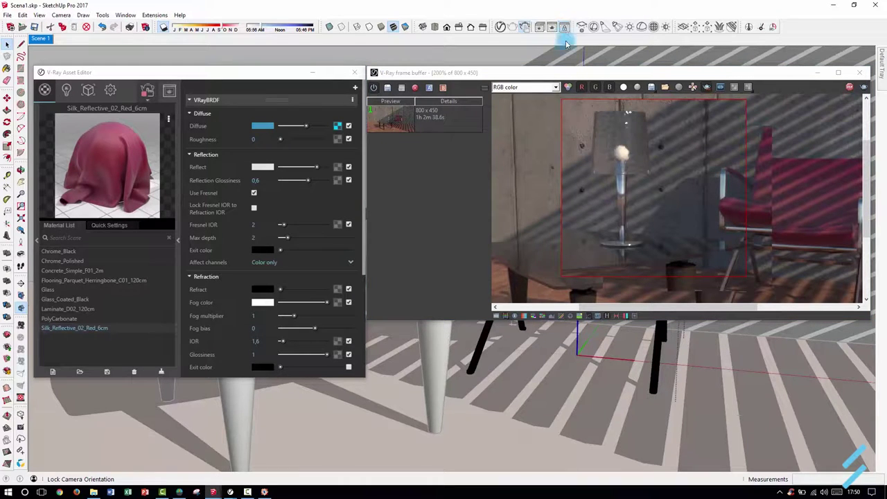
pyautogui.moveTo(511, 380)
pyautogui.mouseDown(button='middle')
pyautogui.moveTo(481, 394)
pyautogui.moveTo(533, 451)
pyautogui.moveTo(504, 365)
pyautogui.moveTo(538, 362)
pyautogui.mouseUp(button='middle')
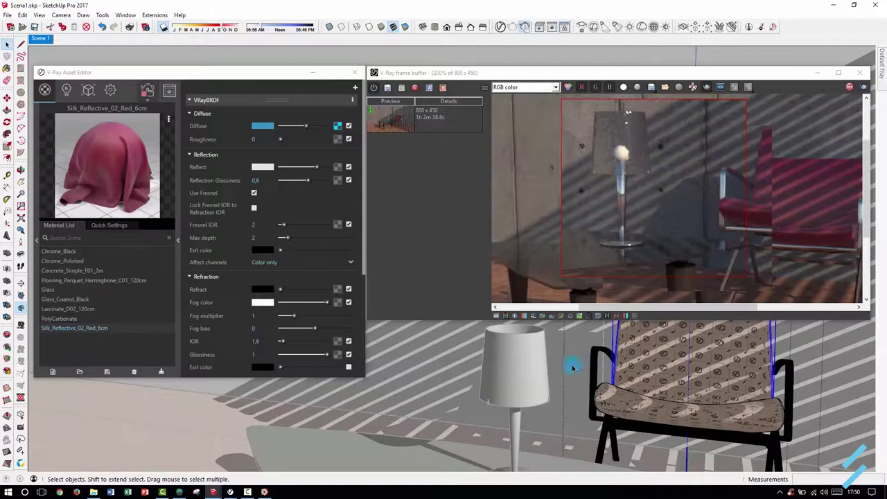
pyautogui.moveTo(572, 368)
pyautogui.mouseDown(button='middle')
pyautogui.moveTo(521, 418)
pyautogui.moveTo(522, 443)
pyautogui.moveTo(505, 372)
pyautogui.moveTo(505, 430)
pyautogui.moveTo(510, 368)
pyautogui.moveTo(503, 409)
pyautogui.moveTo(513, 388)
pyautogui.mouseUp(button='middle')
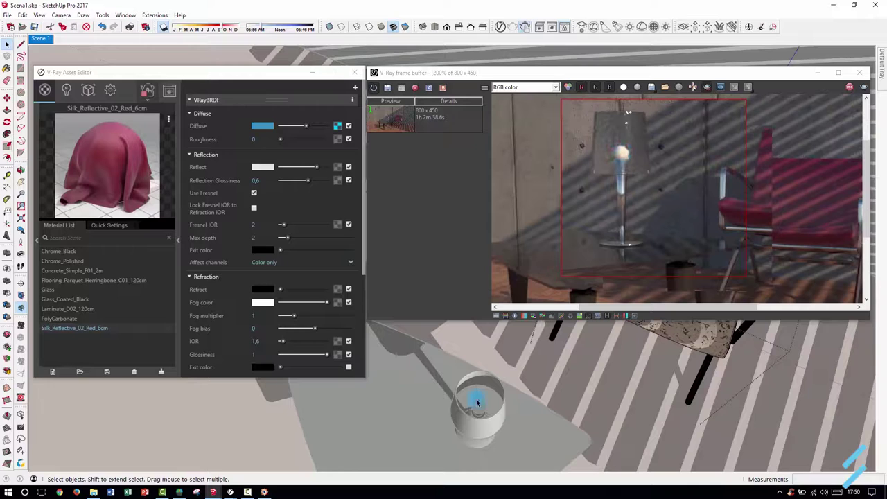
# Step: Zoom in on the table lamp, select it and enter its group for editing
pyautogui.scroll(2, 478, 410)
pyautogui.scroll(1, 479, 410)
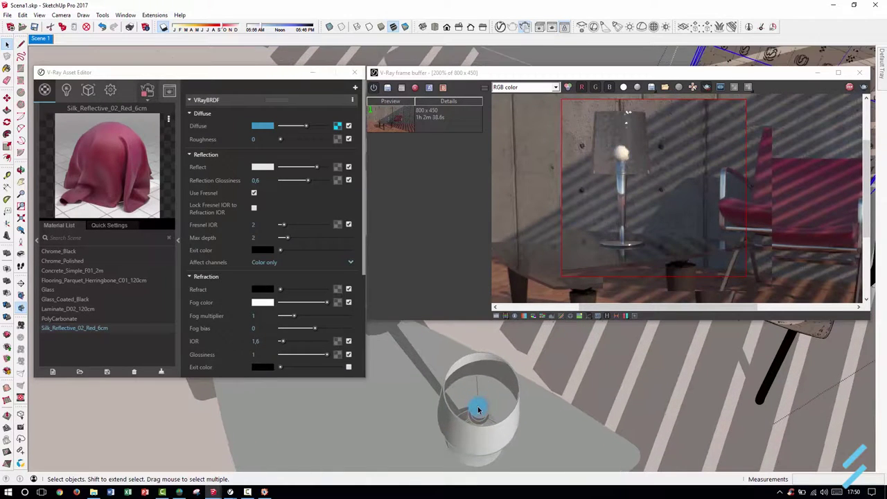
pyautogui.scroll(2, 478, 410)
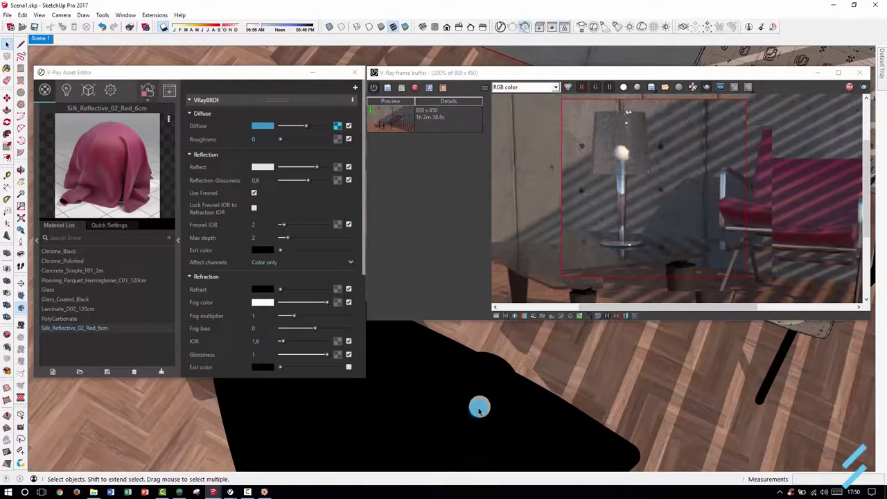
pyautogui.click(479, 410)
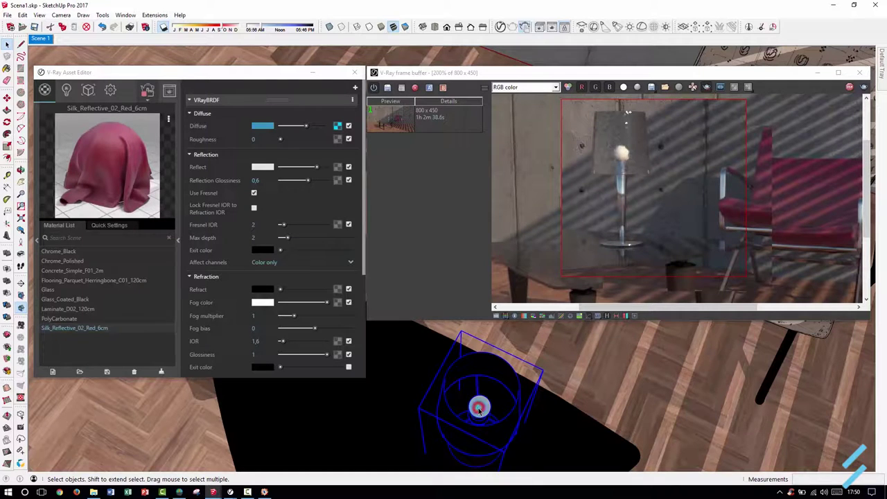
pyautogui.doubleClick(479, 409)
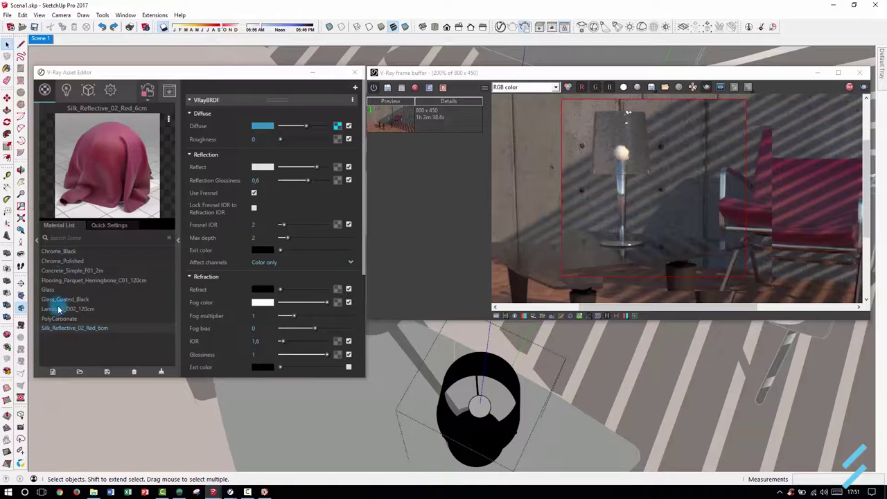
# Step: Add a new Emissive material and rename it LUX
pyautogui.click(52, 373)
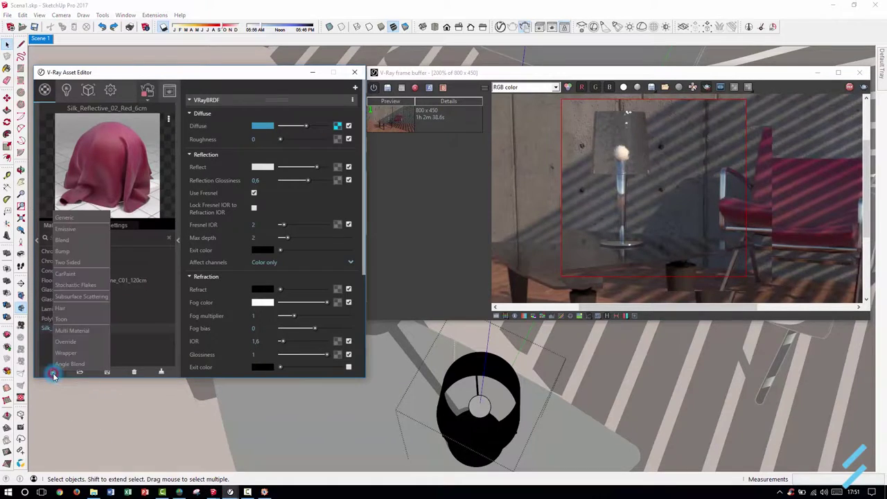
pyautogui.click(64, 230)
pyautogui.click(56, 282)
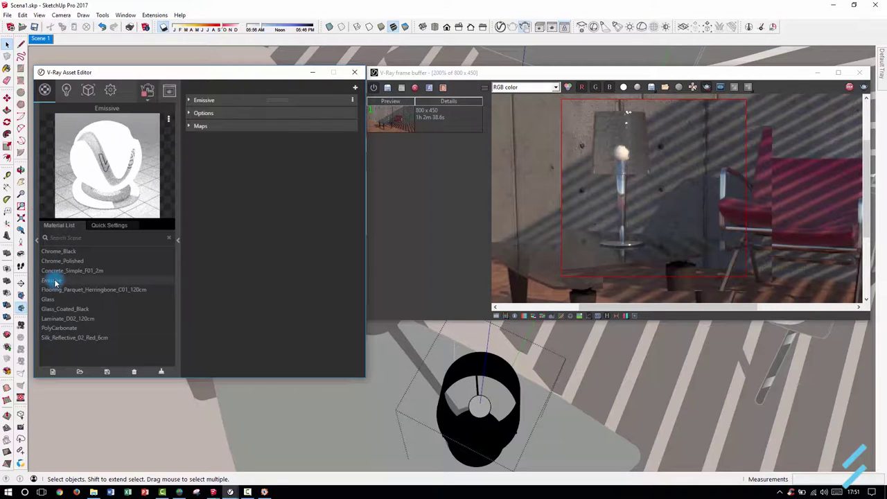
pyautogui.press('BackSpace')
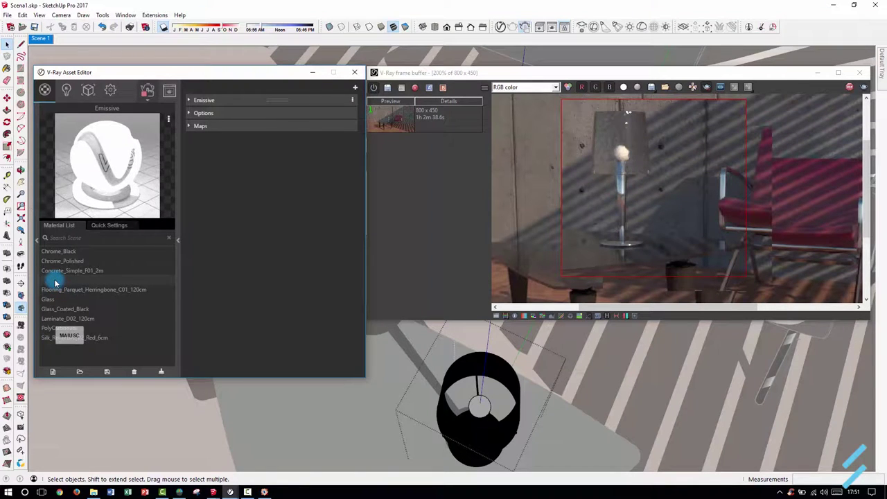
pyautogui.write('LED')
pyautogui.click(60, 353)
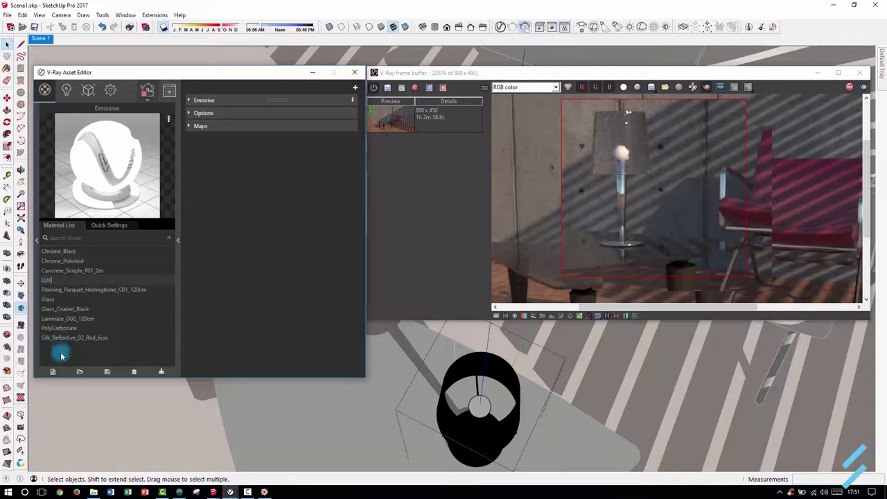
# Step: Apply the LUX material to the selected bulb inside the lamp
pyautogui.click(477, 408)
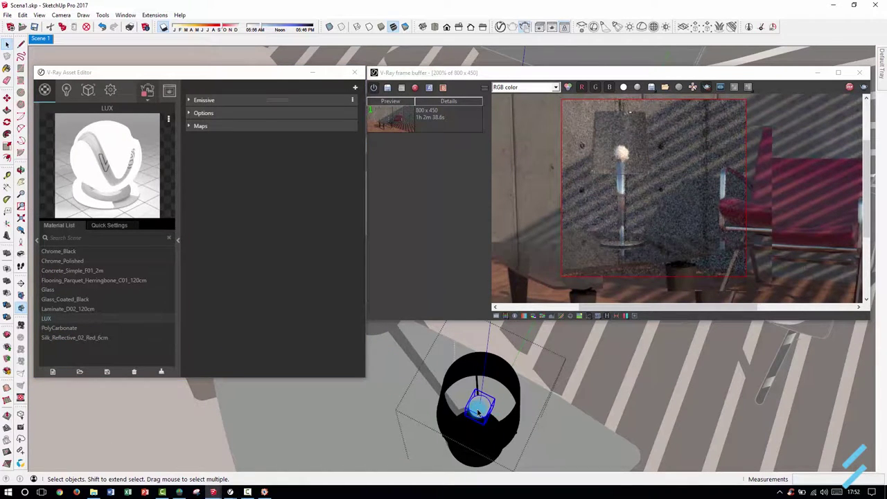
pyautogui.rightClick(47, 320)
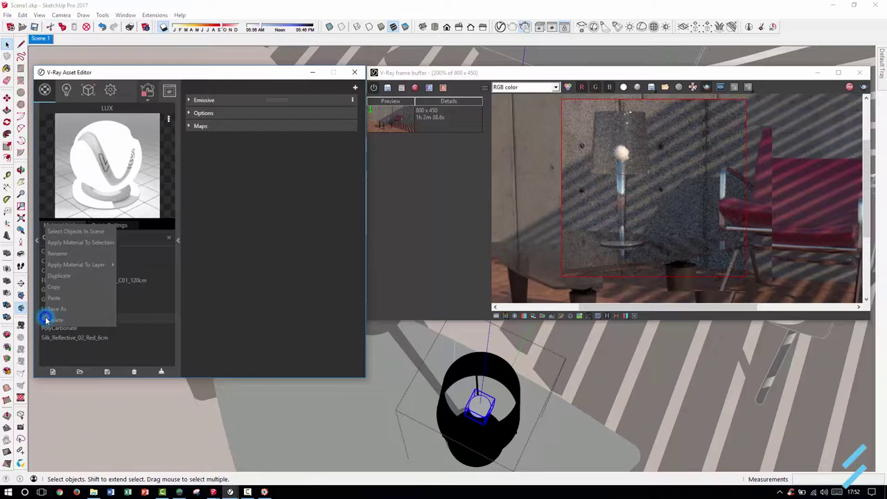
pyautogui.click(76, 244)
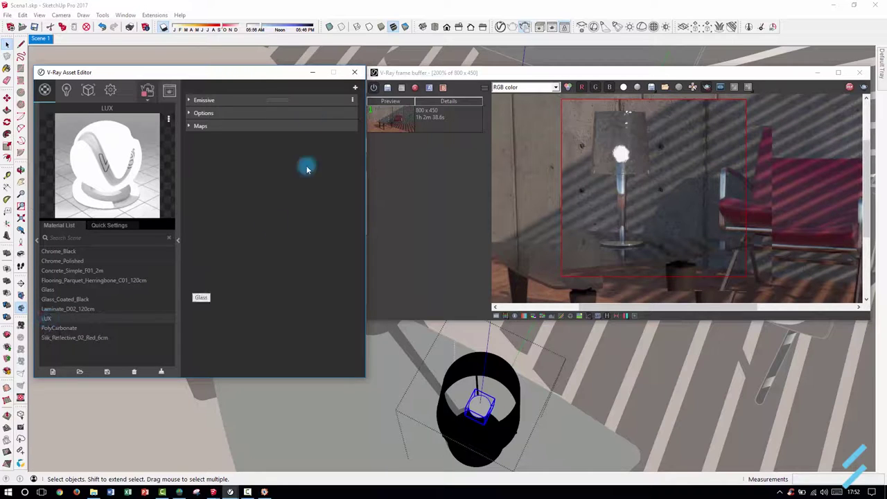
# Step: Expand LUX's Emissive settings, lower intensity from 10 to about 5, and open the colour picker
pyautogui.click(190, 100)
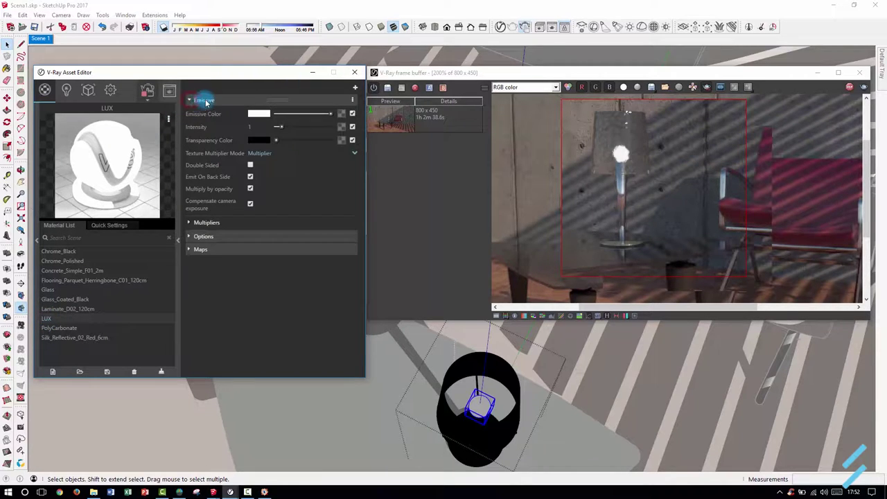
pyautogui.moveTo(242, 117); pyautogui.dragTo(330, 127)
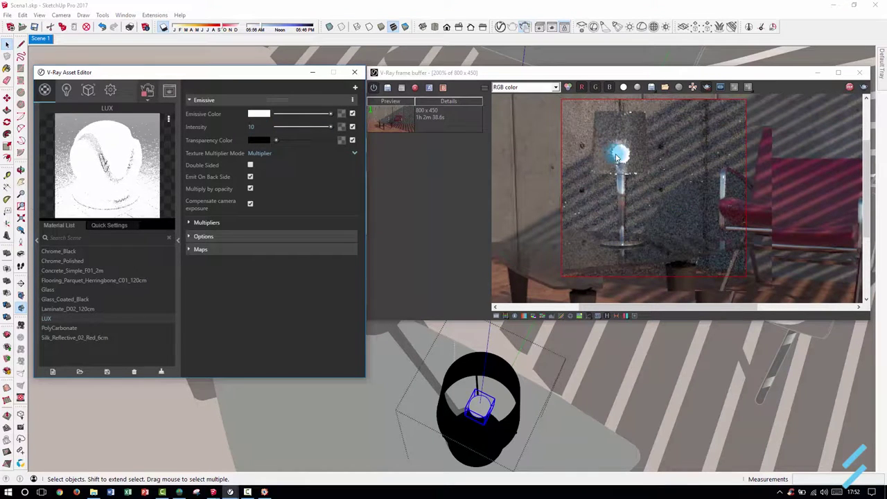
pyautogui.moveTo(331, 130); pyautogui.dragTo(302, 133)
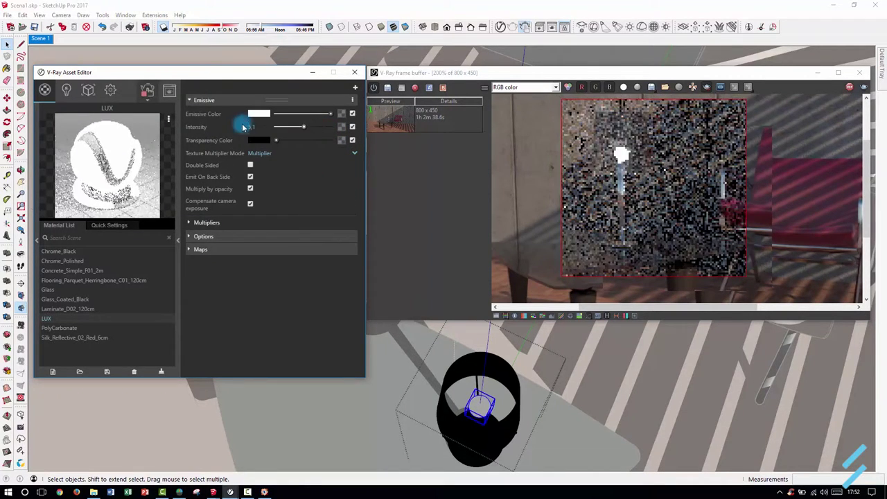
pyautogui.click(256, 114)
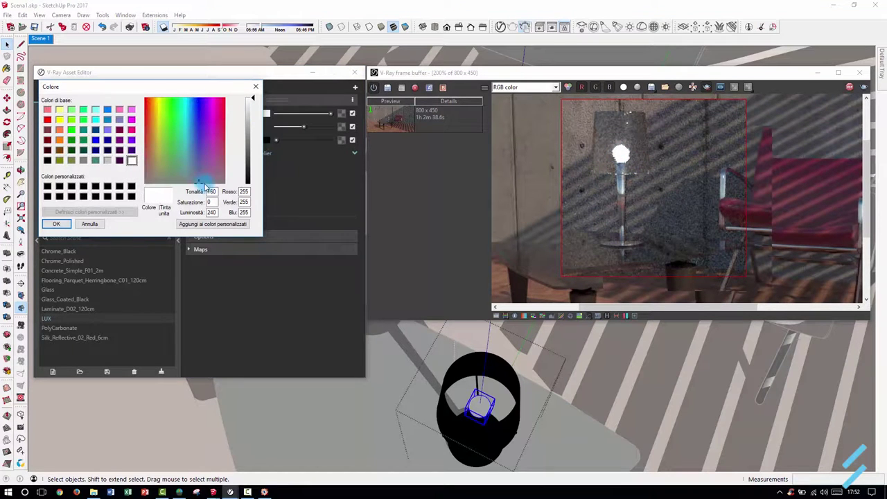
# Step: Tune LUX's emissive colour to a warm pale yellow (RGB 254, 234, 171) and confirm it
pyautogui.click(256, 87)
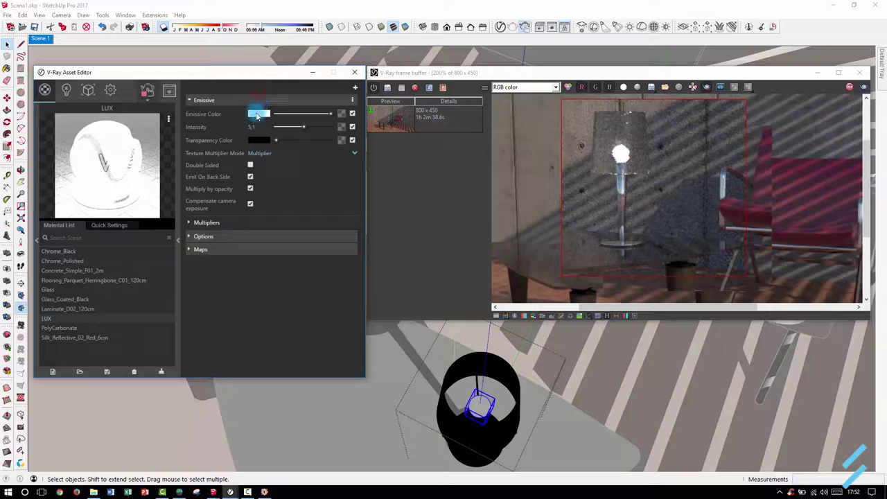
pyautogui.click(258, 113)
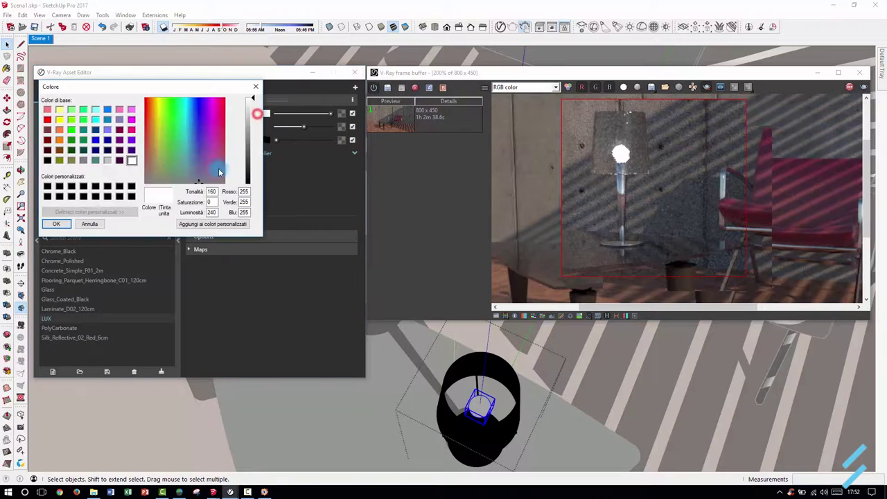
pyautogui.click(159, 157)
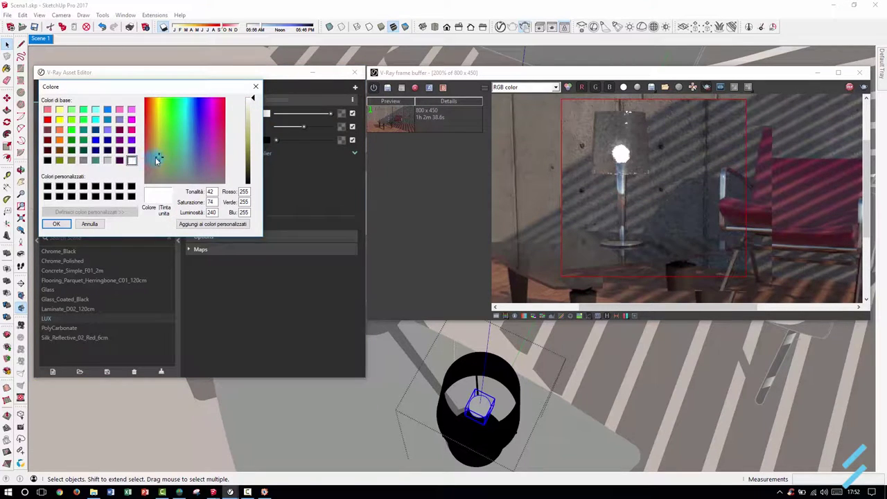
pyautogui.click(154, 151)
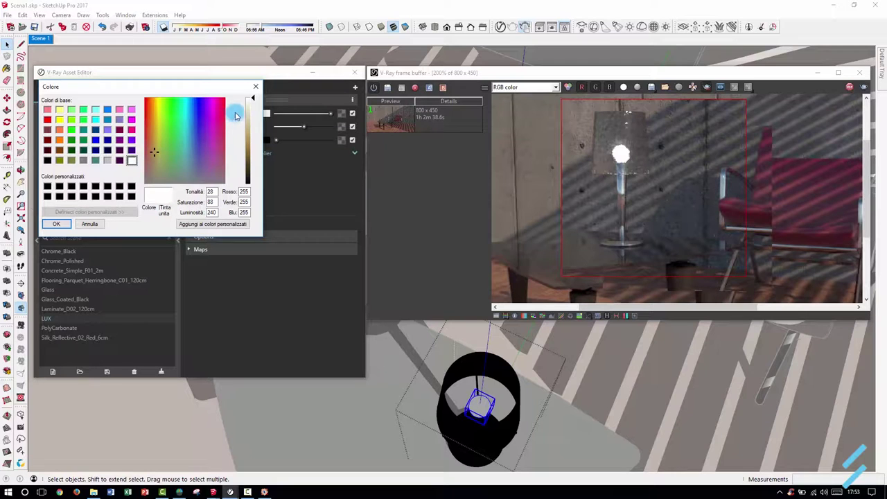
pyautogui.moveTo(253, 101); pyautogui.dragTo(255, 116)
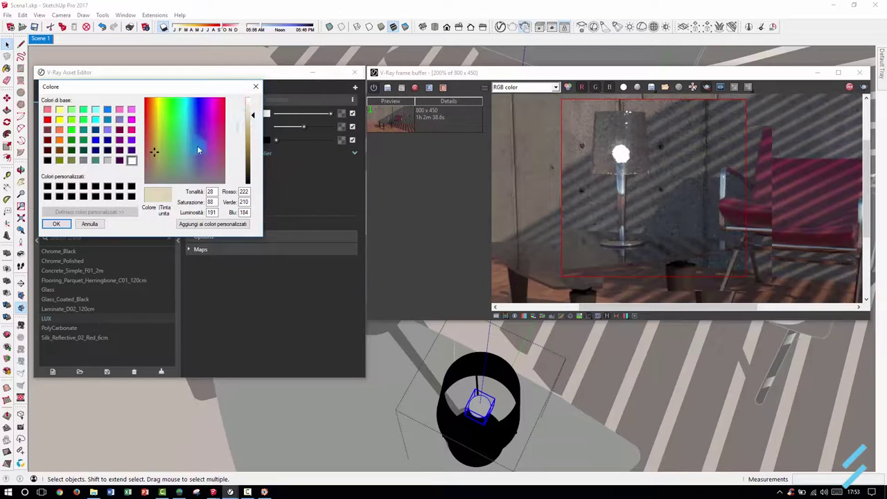
pyautogui.moveTo(156, 149); pyautogui.dragTo(155, 102)
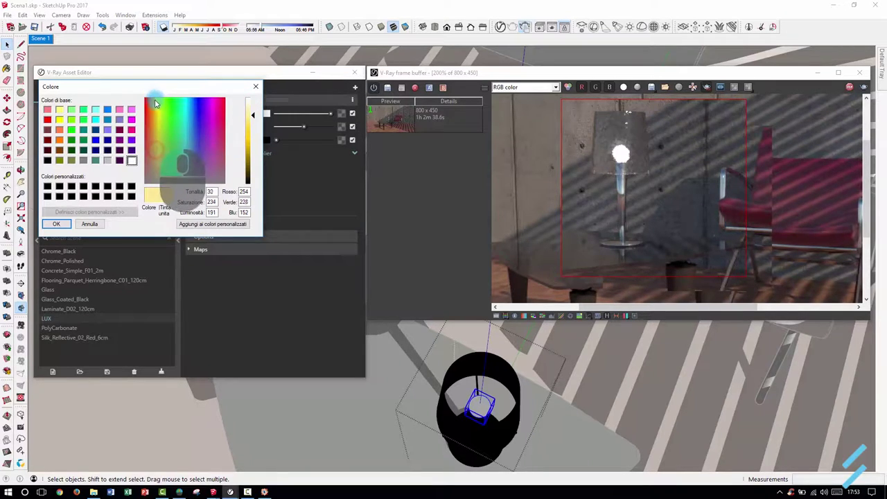
pyautogui.click(253, 114)
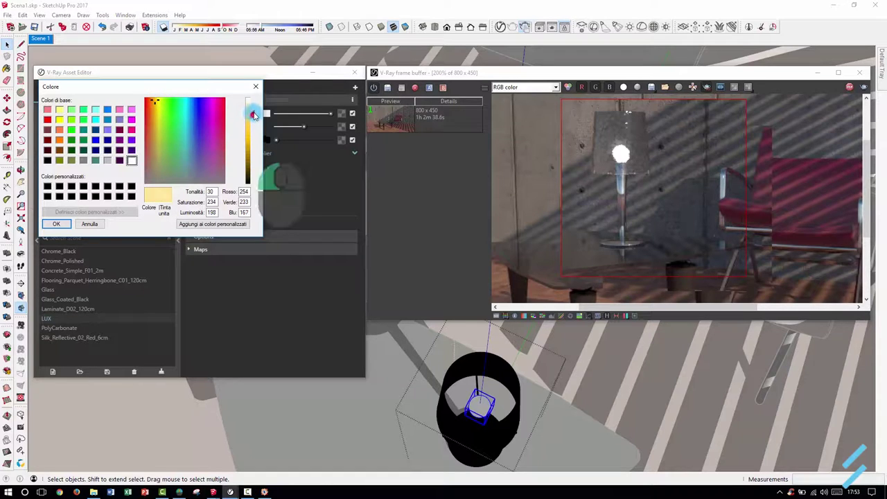
pyautogui.click(56, 223)
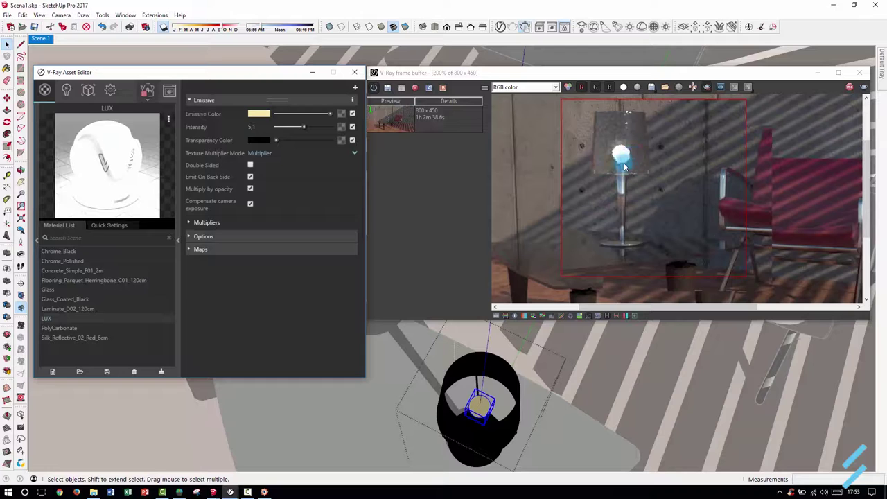
# Step: Set LUX's emissive intensity to exactly 5
pyautogui.click(255, 127)
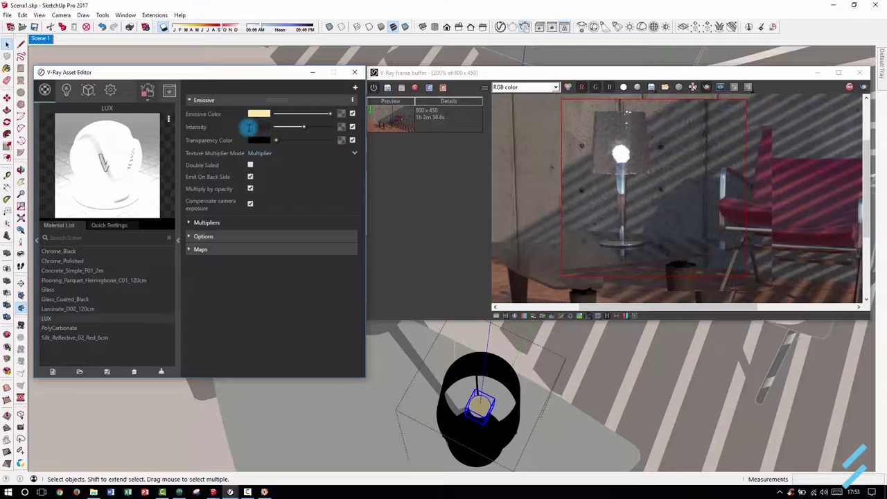
pyautogui.write('5')
pyautogui.click(232, 131)
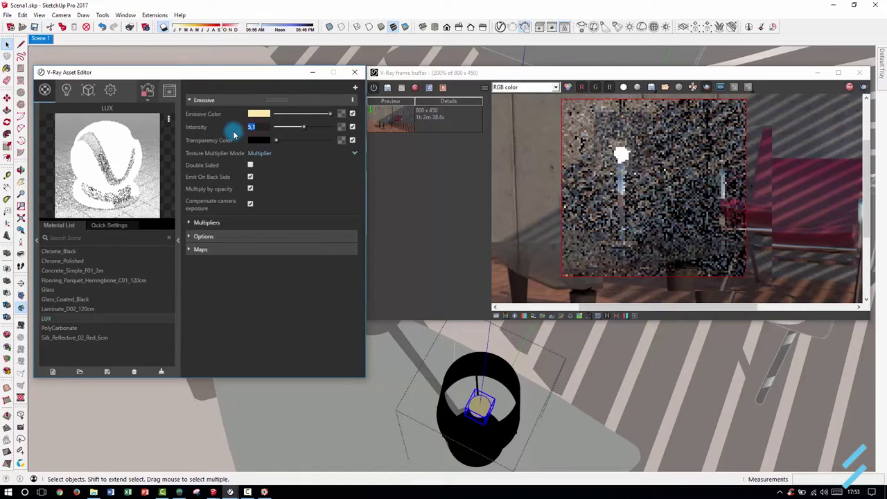
pyautogui.click(620, 153)
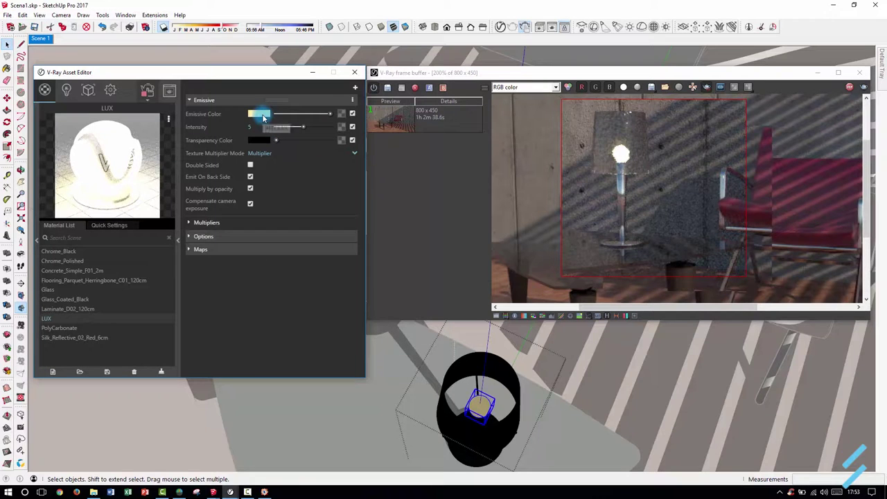
# Step: Adjust the emissive colour slider darker and lighter to fine-tune the yellow glow's brightness
pyautogui.moveTo(286, 114); pyautogui.dragTo(280, 118)
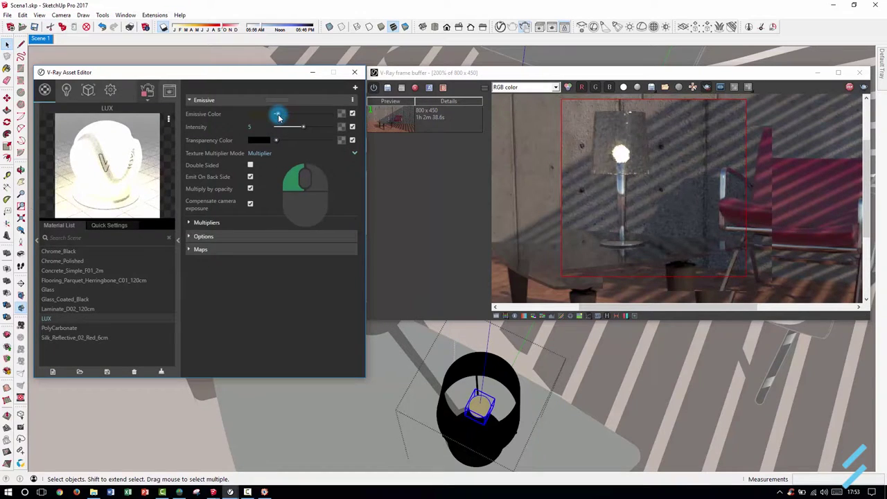
pyautogui.moveTo(280, 118); pyautogui.dragTo(309, 115)
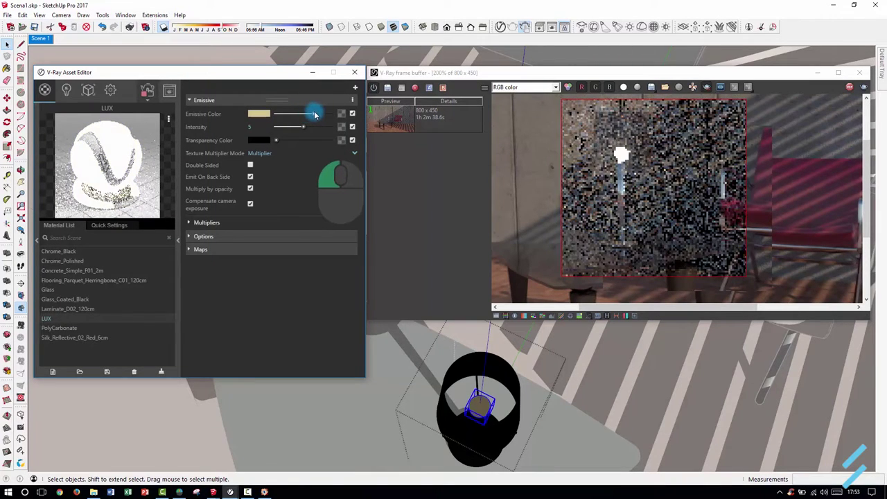
pyautogui.moveTo(310, 115)
pyautogui.mouseDown()
pyautogui.moveTo(284, 115)
pyautogui.moveTo(330, 114)
pyautogui.mouseUp()
pyautogui.click(622, 155)
pyautogui.click(622, 153)
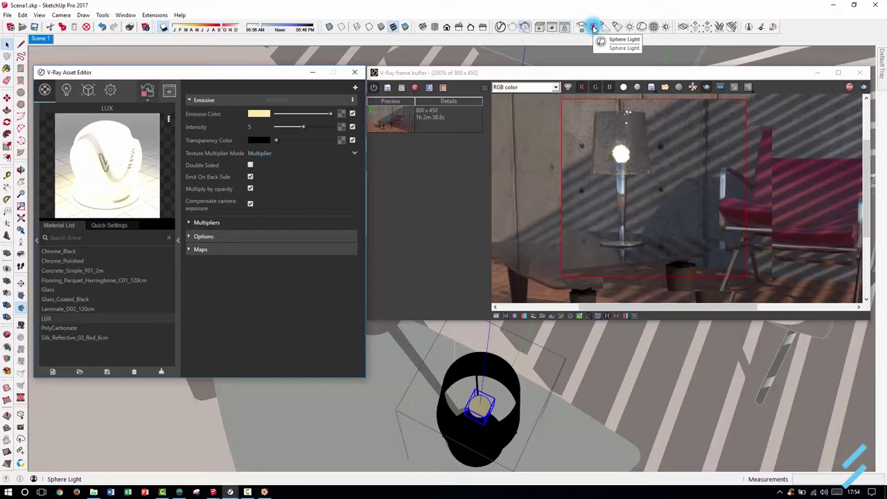
# Step: Place a V-Ray sphere light centred on the bulb and size it inside the lamp
pyautogui.click(593, 28)
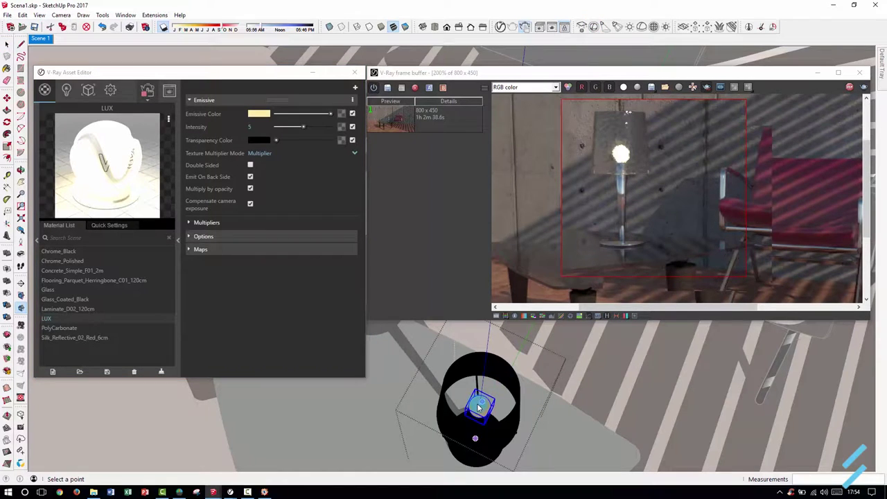
pyautogui.click(478, 407)
pyautogui.click(509, 418)
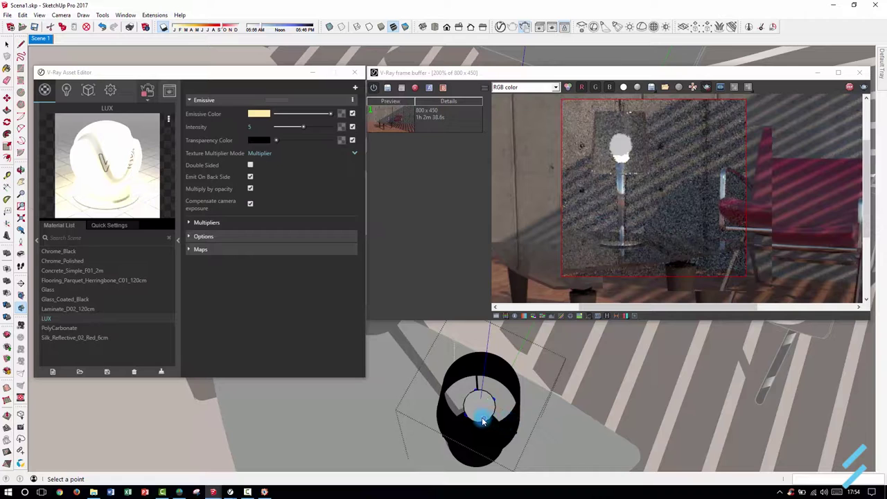
# Step: Switch to Wireframe style and select the sphere light to show its LightSphere settings
pyautogui.moveTo(483, 413)
pyautogui.mouseDown(button='middle')
pyautogui.moveTo(506, 340)
pyautogui.moveTo(492, 402)
pyautogui.moveTo(480, 398)
pyautogui.moveTo(489, 356)
pyautogui.moveTo(453, 408)
pyautogui.moveTo(460, 327)
pyautogui.mouseUp(button='middle')
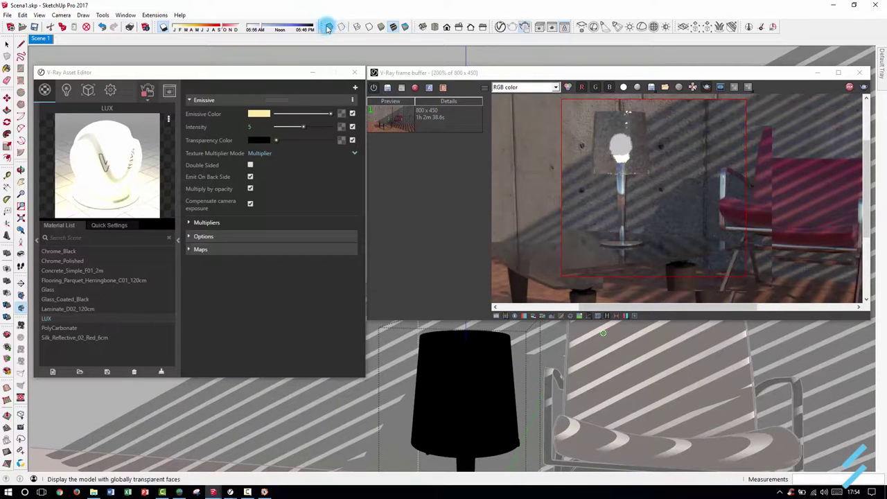
pyautogui.click(356, 27)
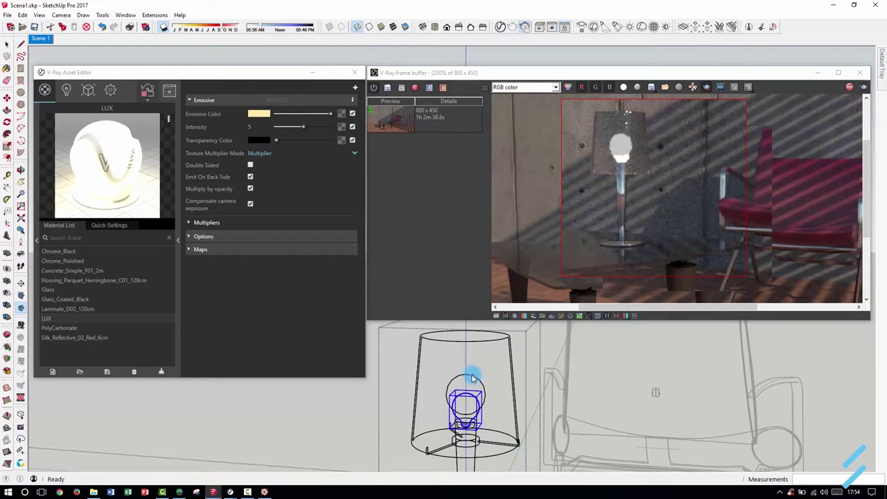
pyautogui.click(8, 44)
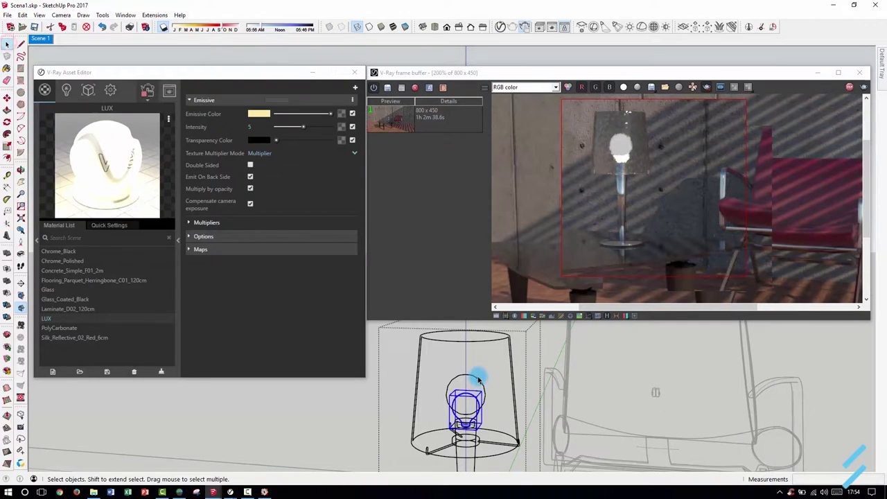
pyautogui.click(476, 378)
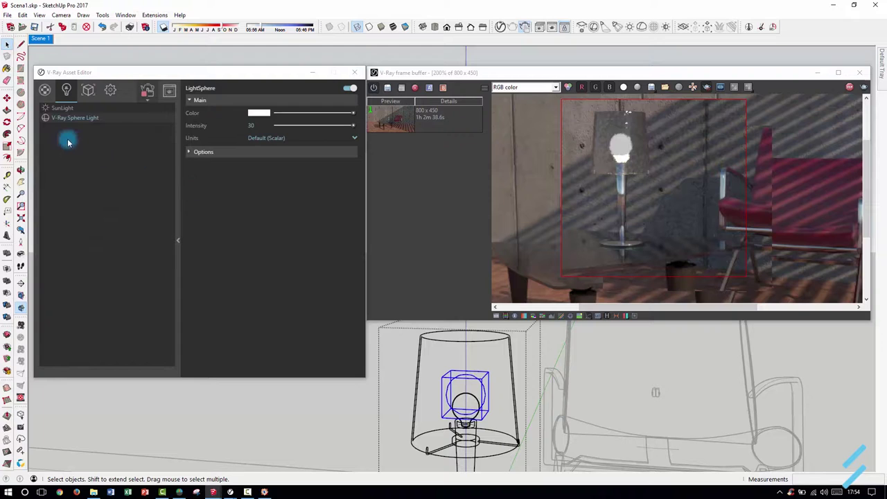
# Step: Move the sphere light 0,03 m up along the blue axis so it sits at the bulb
pyautogui.click(7, 98)
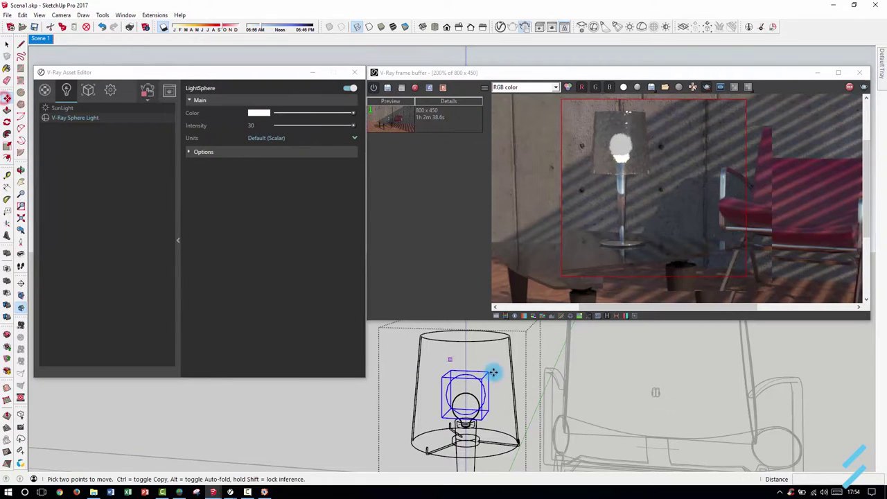
pyautogui.click(402, 368)
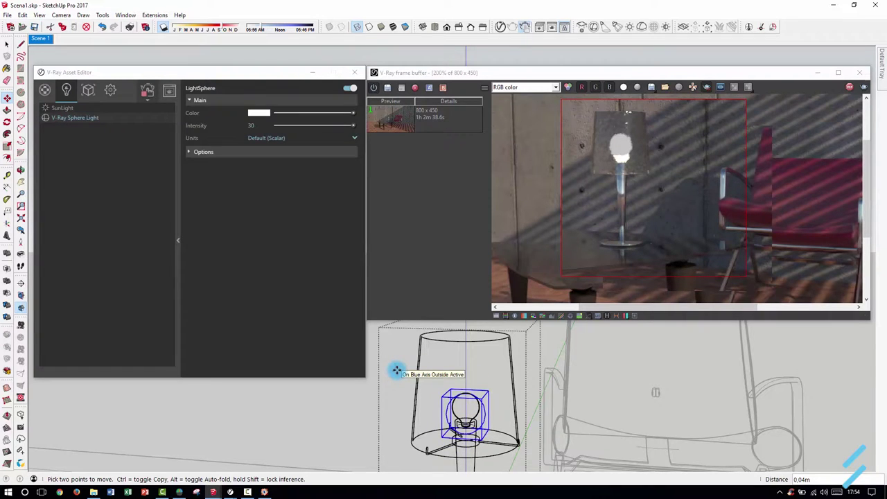
pyautogui.write('0')
pyautogui.write(',03')
pyautogui.press('Return')
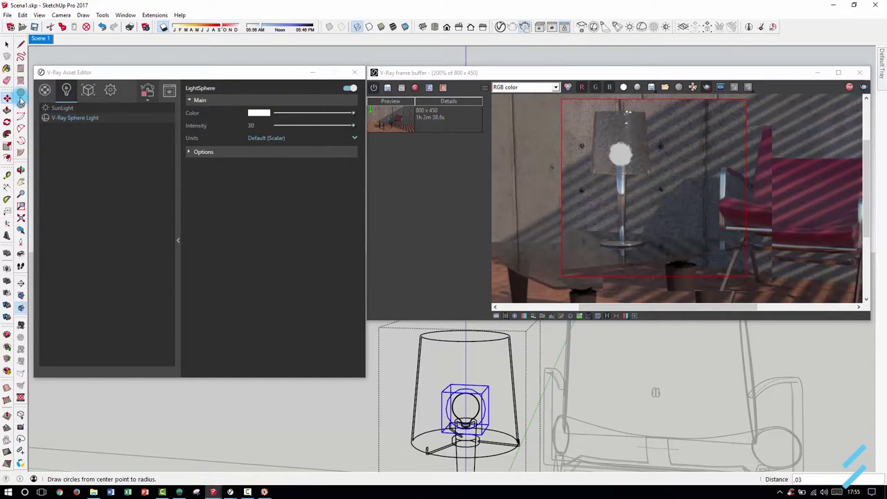
pyautogui.click(294, 154)
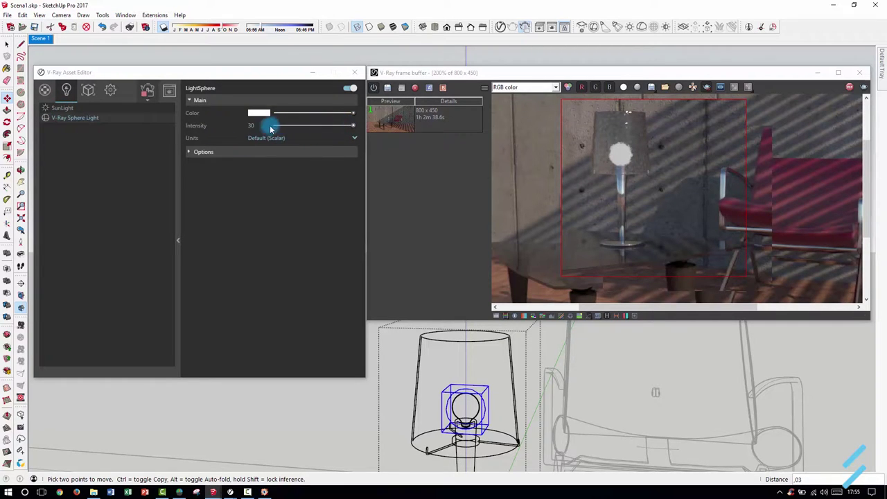
pyautogui.moveTo(301, 138)
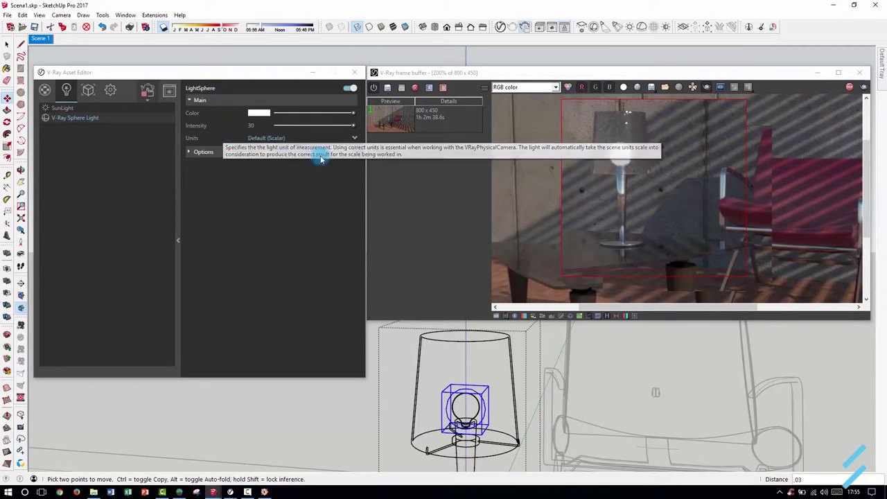
# Step: Switch the LightSphere units to Radiant power (W)
pyautogui.moveTo(353, 125); pyautogui.dragTo(354, 123)
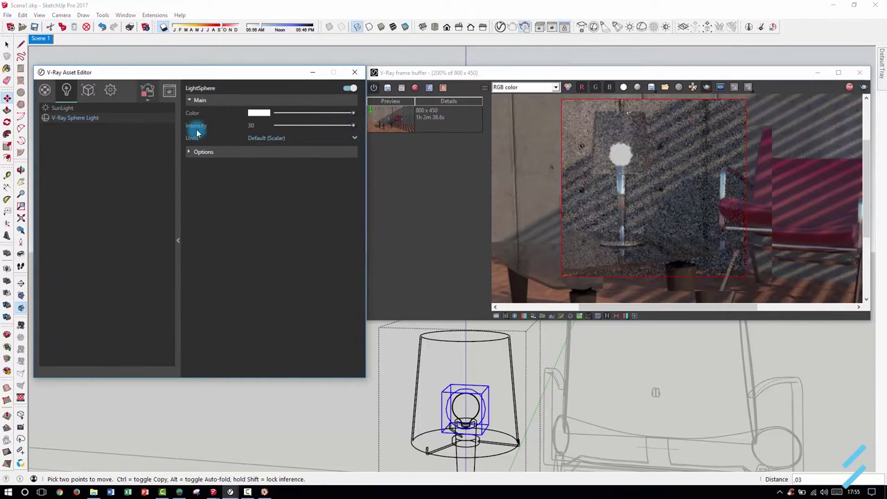
pyautogui.click(250, 124)
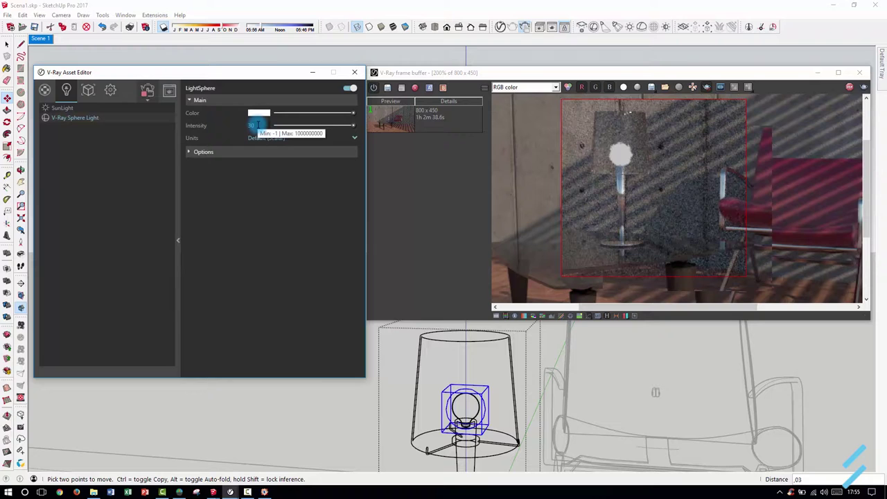
pyautogui.click(253, 138)
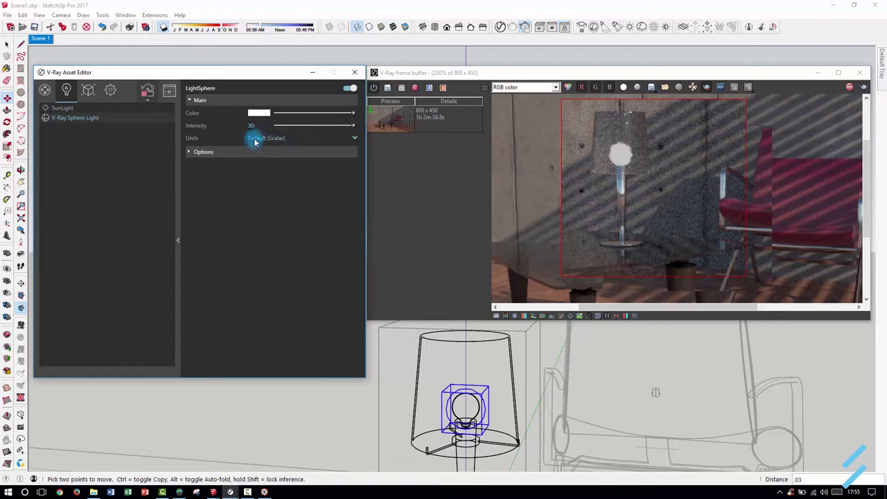
pyautogui.click(253, 126)
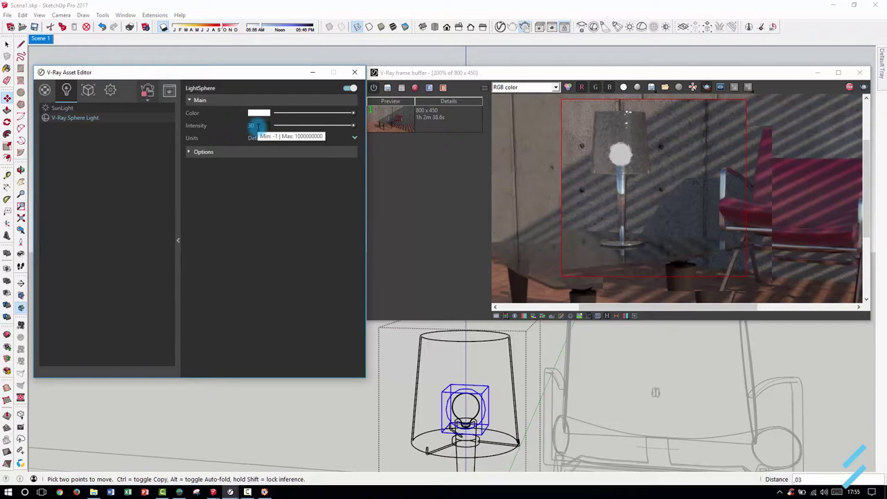
pyautogui.click(254, 138)
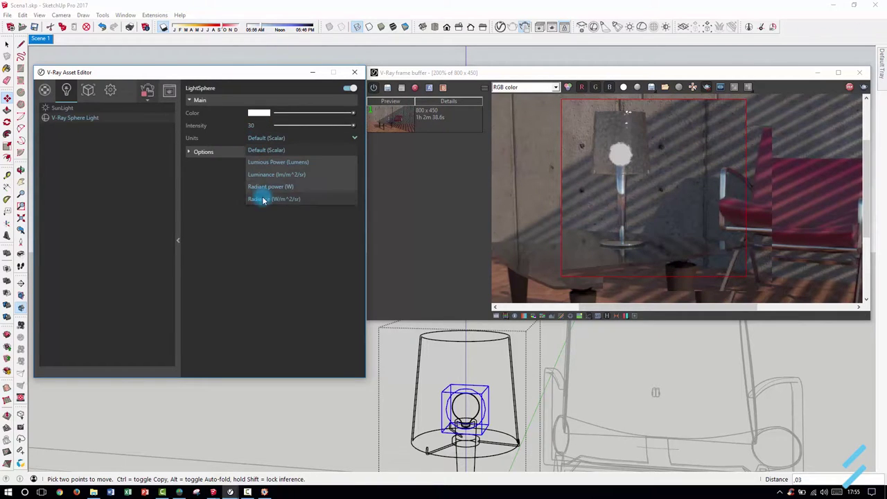
pyautogui.click(291, 187)
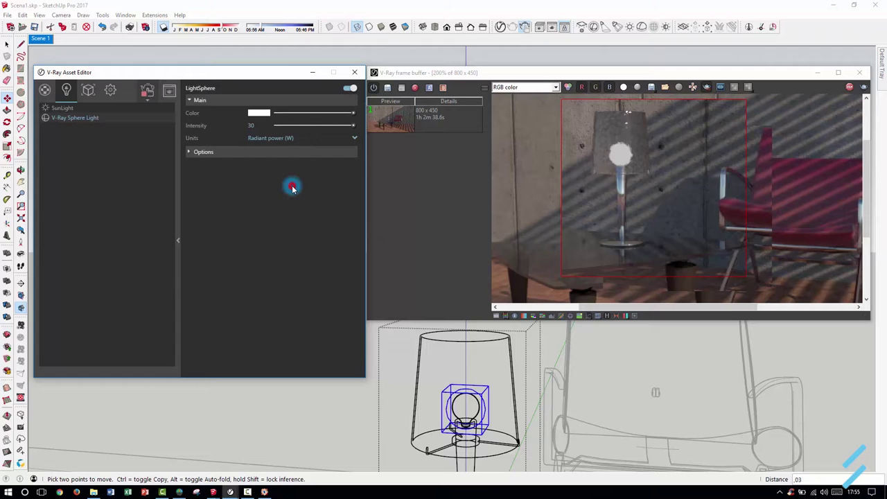
# Step: Set the sphere light's intensity to 100 W
pyautogui.click(250, 125)
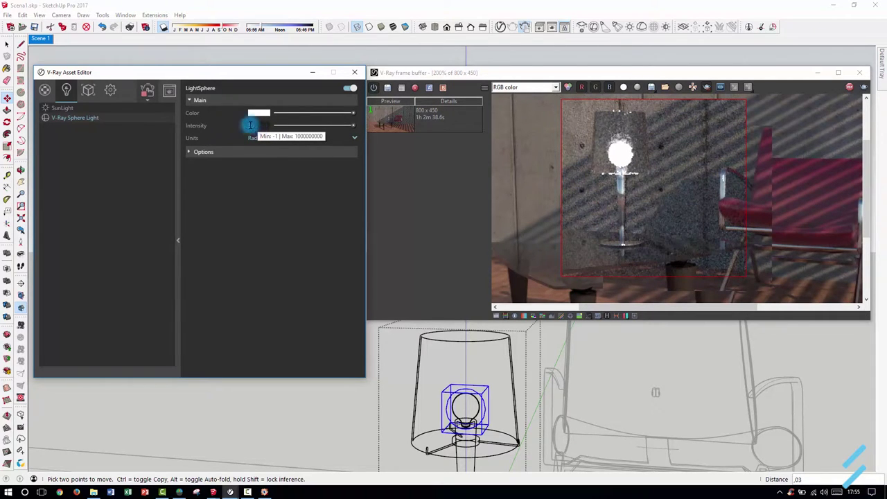
pyautogui.write('30')
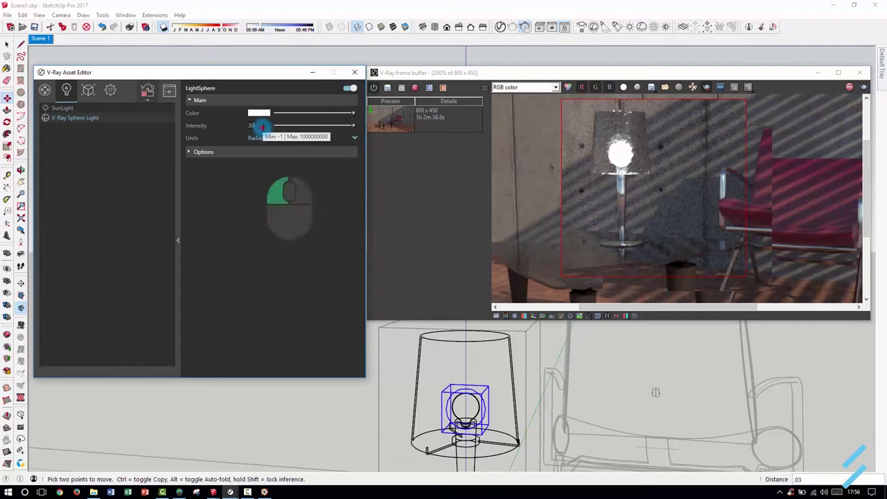
pyautogui.moveTo(263, 127); pyautogui.dragTo(247, 130)
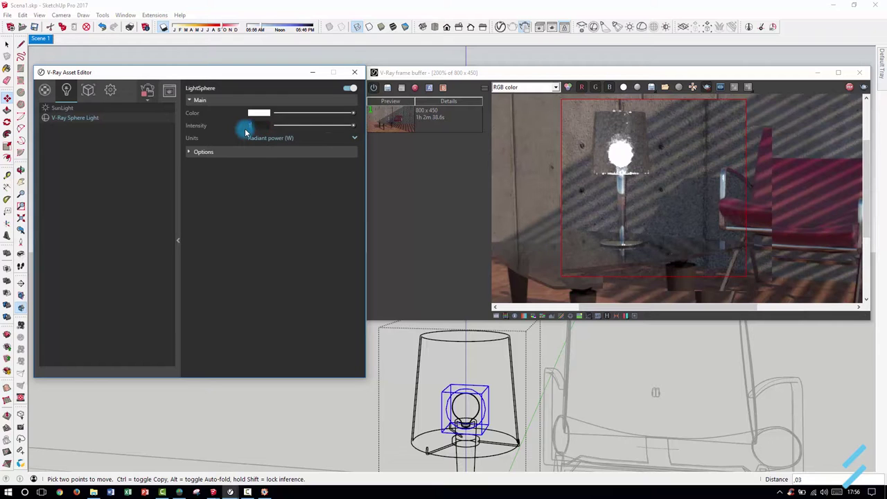
pyautogui.write('100')
pyautogui.press('Return')
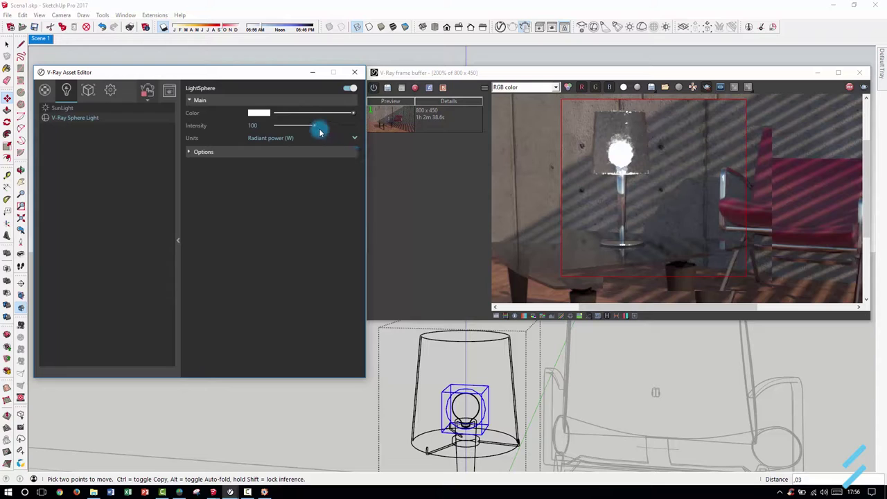
pyautogui.click(627, 145)
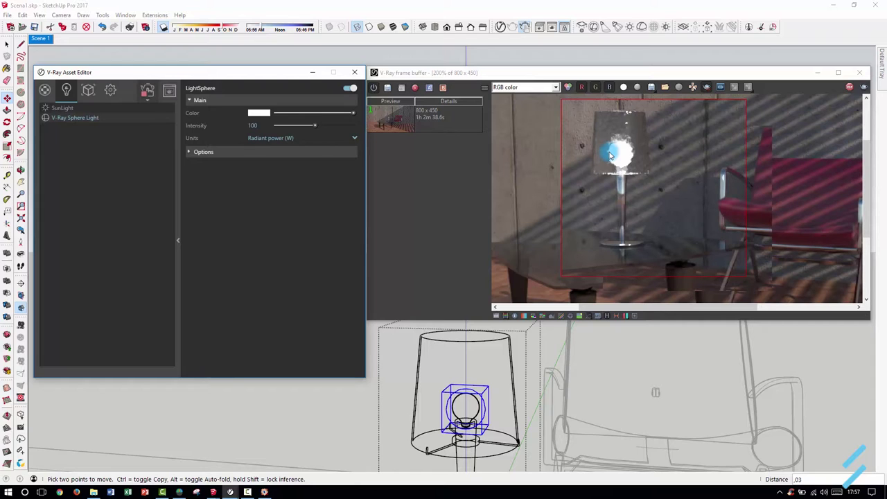
pyautogui.click(447, 416)
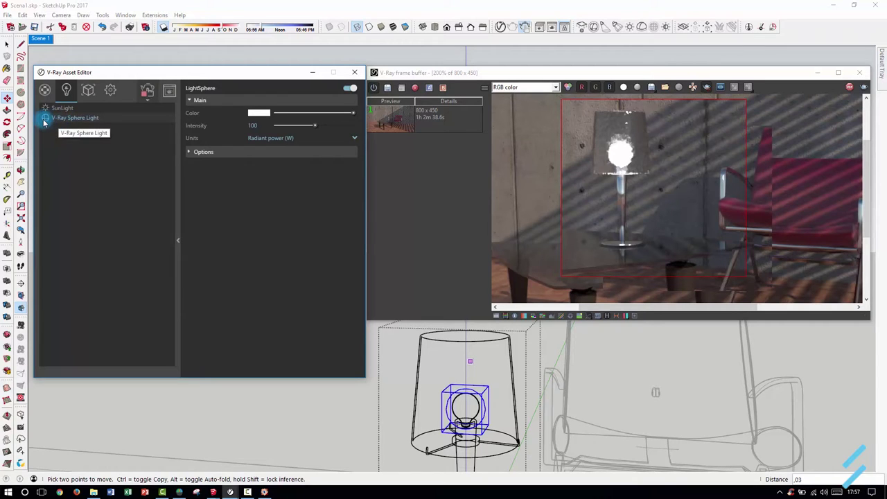
# Step: Toggle the sphere light off and on twice to compare its effect on the render
pyautogui.click(350, 90)
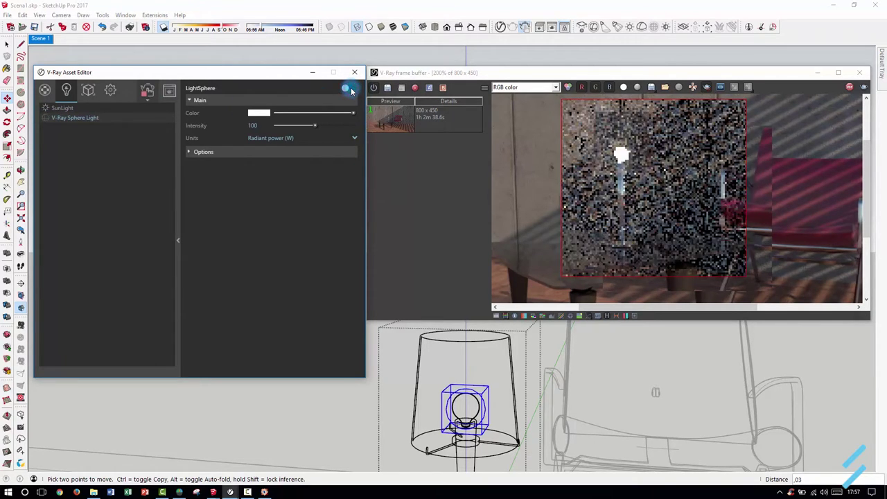
pyautogui.click(350, 89)
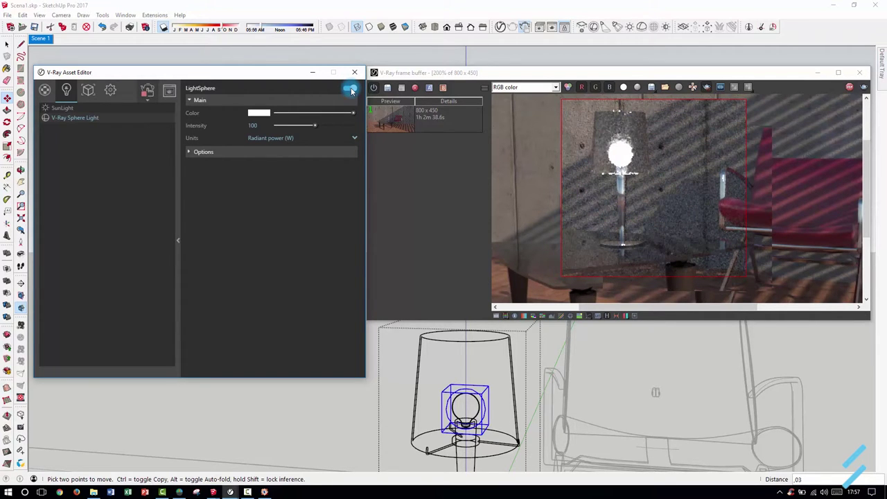
pyautogui.click(45, 118)
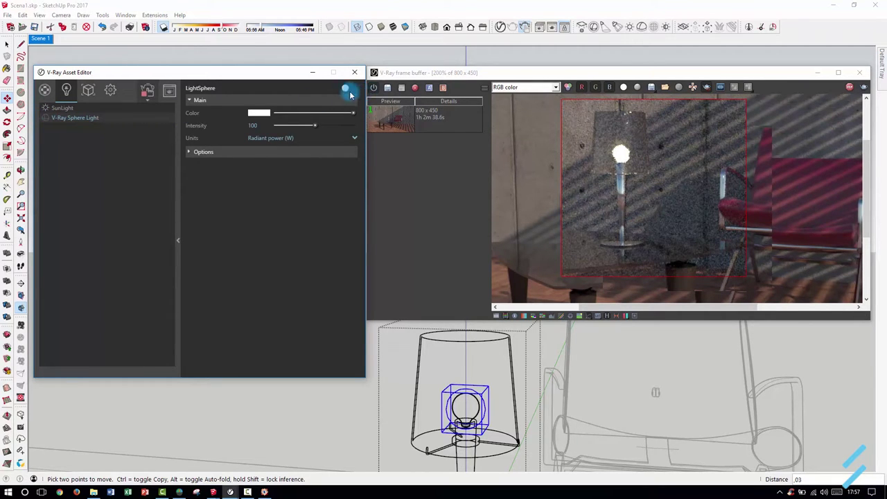
pyautogui.click(46, 119)
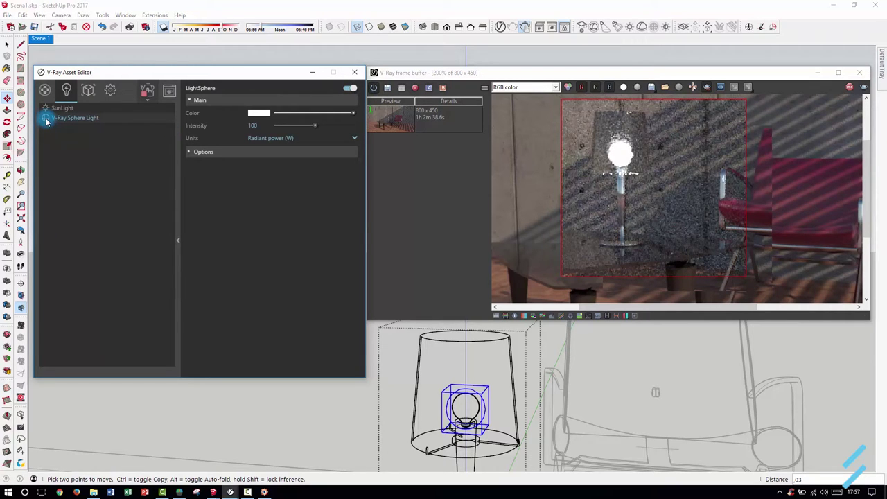
# Step: Leave the sphere light switched off and bring up the scene's materials list
pyautogui.click(45, 109)
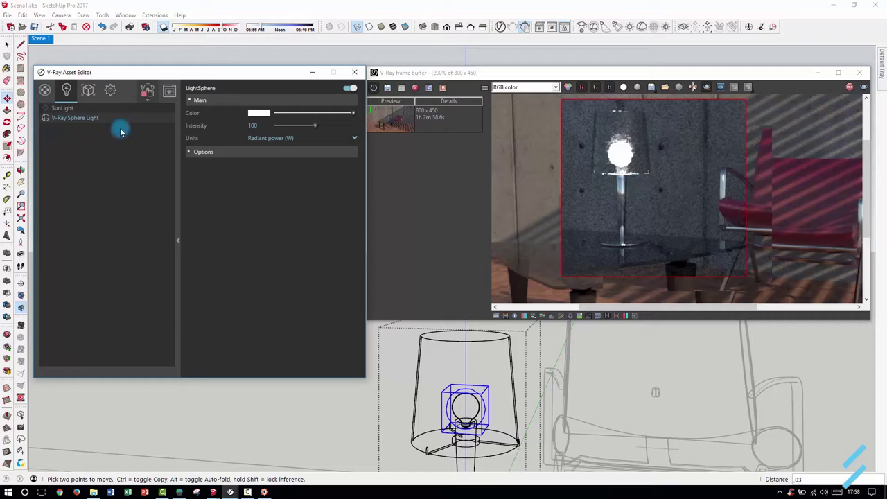
pyautogui.click(45, 110)
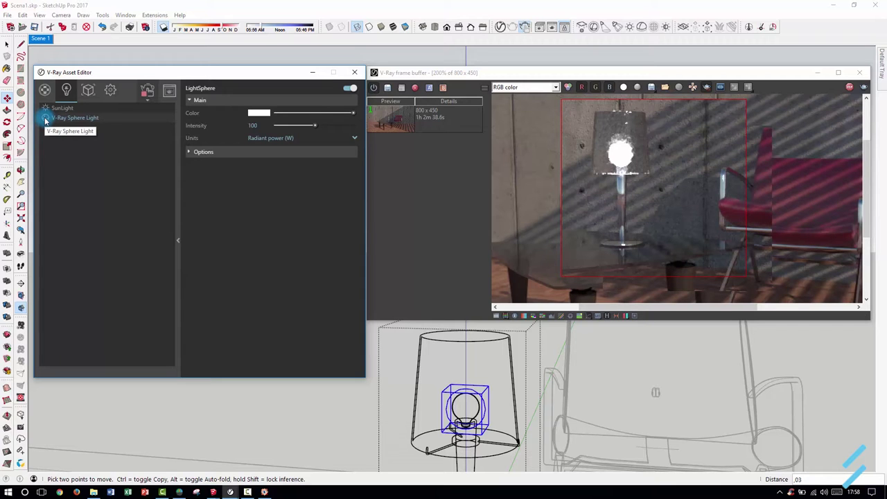
pyautogui.click(45, 119)
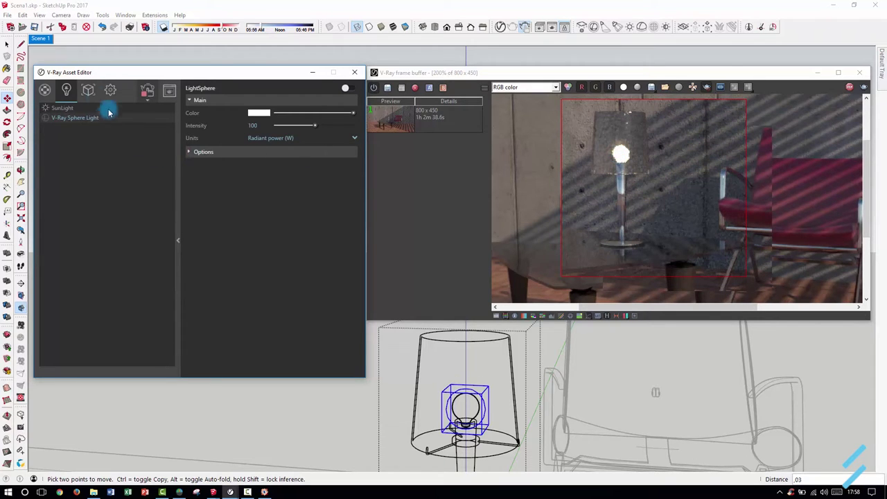
pyautogui.click(44, 89)
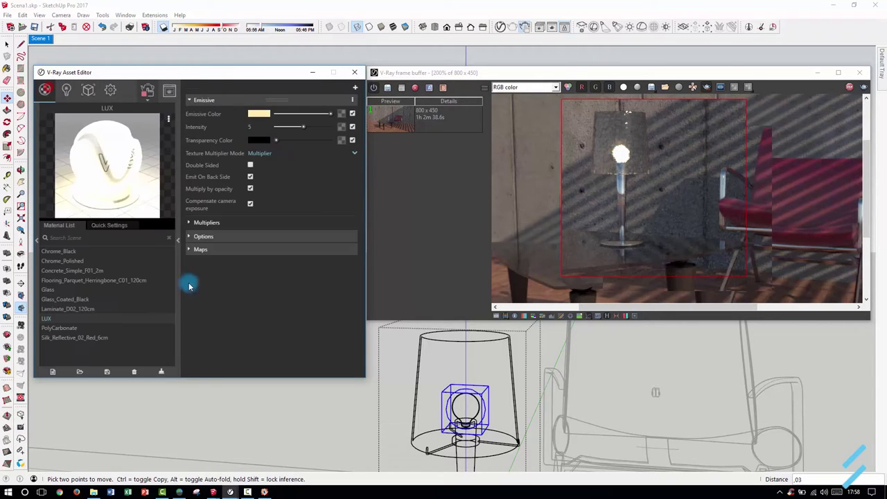
# Step: Turn the LUX material's emissive intensity down to 0
pyautogui.click(47, 318)
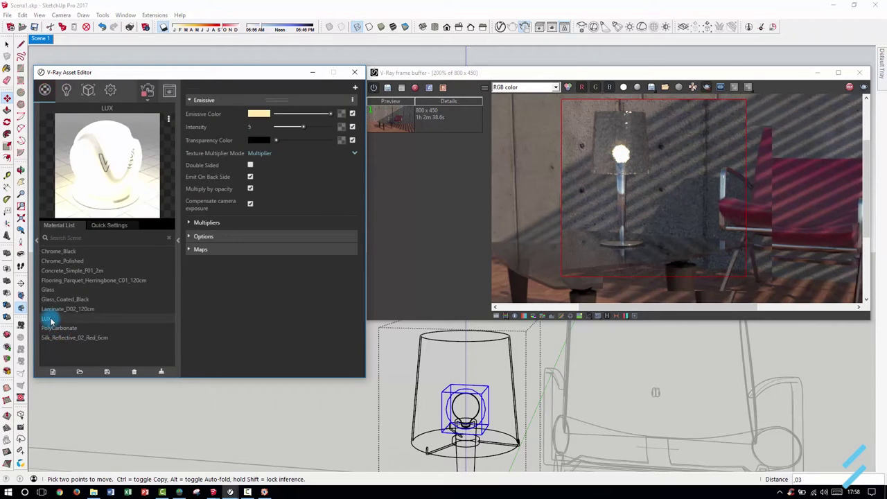
pyautogui.click(307, 115)
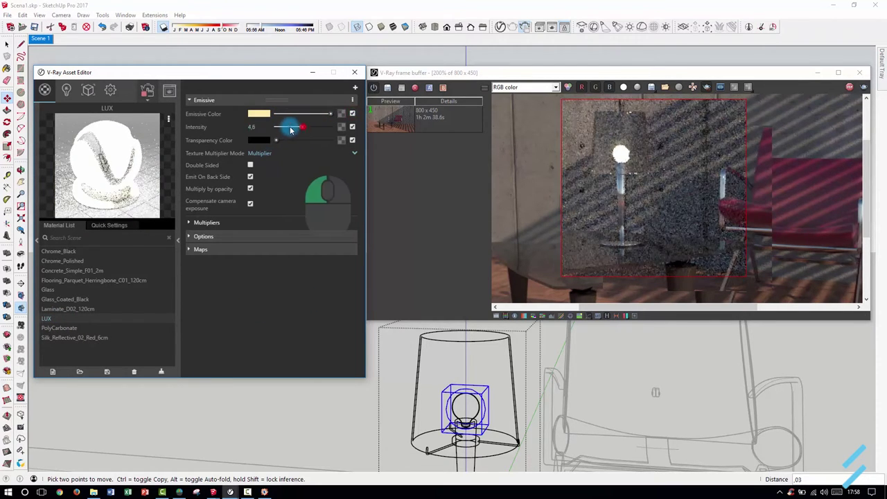
pyautogui.moveTo(303, 130); pyautogui.dragTo(253, 128)
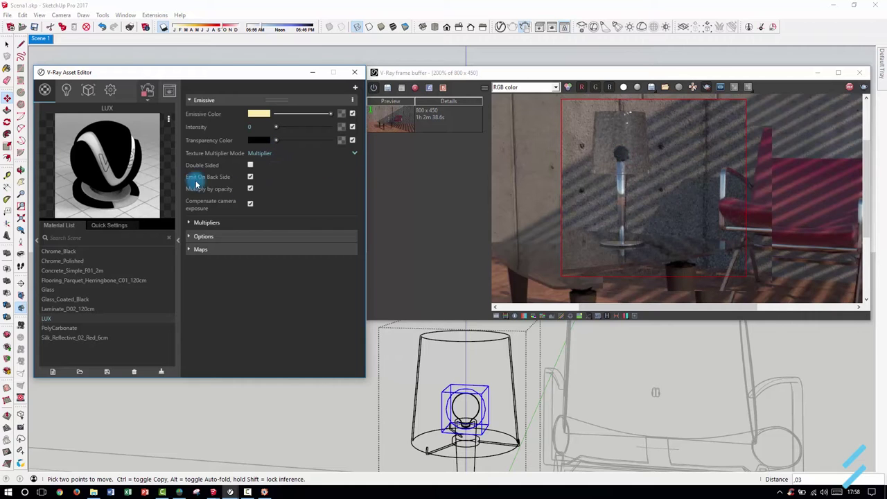
# Step: Switch the V-Ray Sphere Light back on, then return to the LUX material
pyautogui.click(66, 89)
pyautogui.click(47, 120)
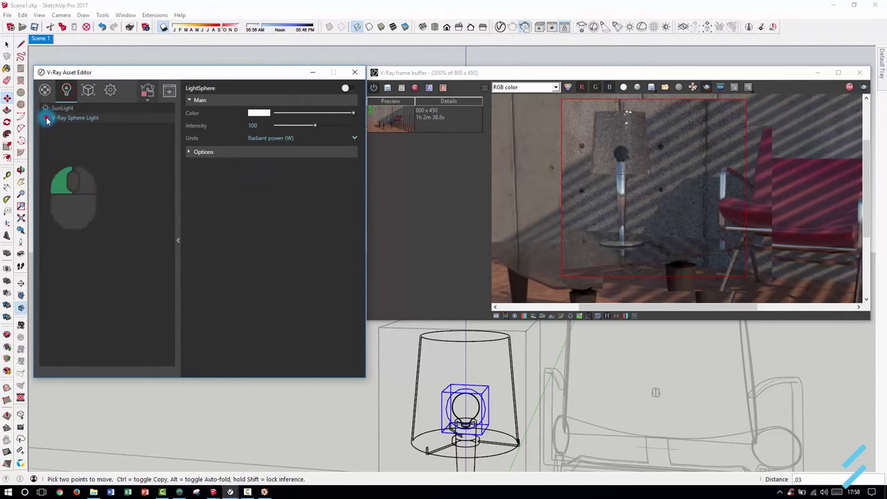
pyautogui.click(46, 118)
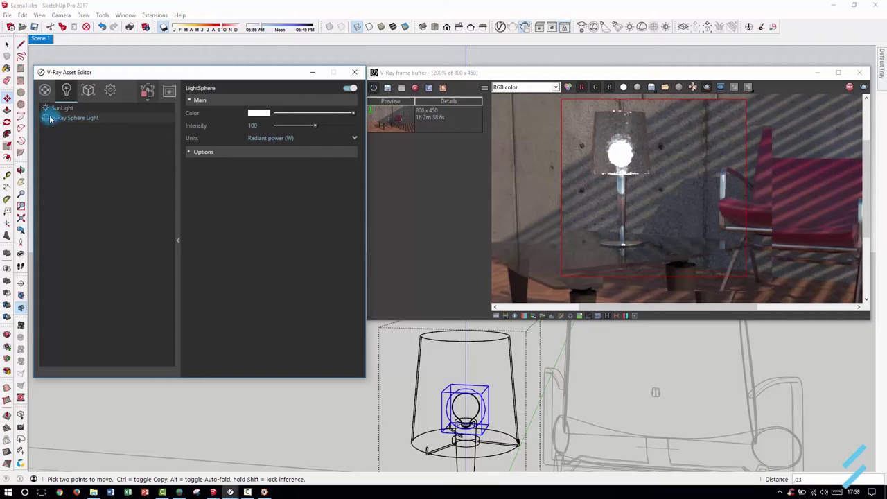
pyautogui.click(45, 90)
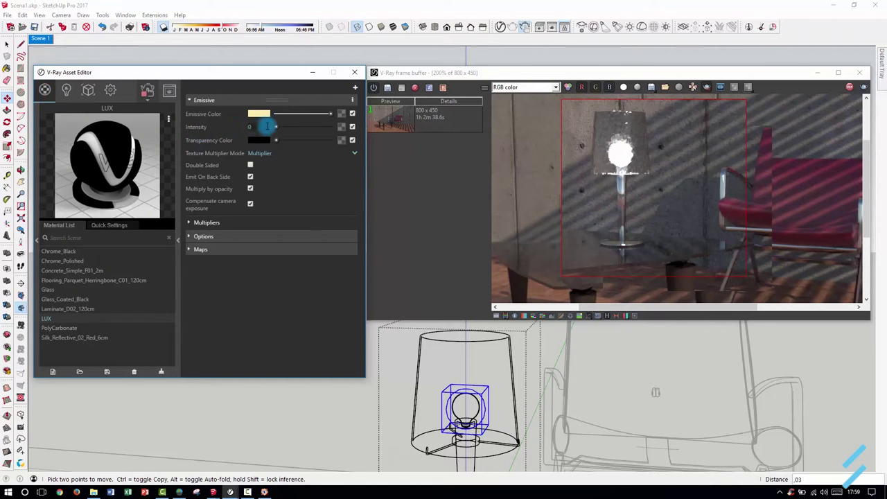
# Step: Raise LUX emissive intensity to 7.1 and inspect the bulb in the frame buffer's region render
pyautogui.moveTo(277, 129); pyautogui.dragTo(316, 129)
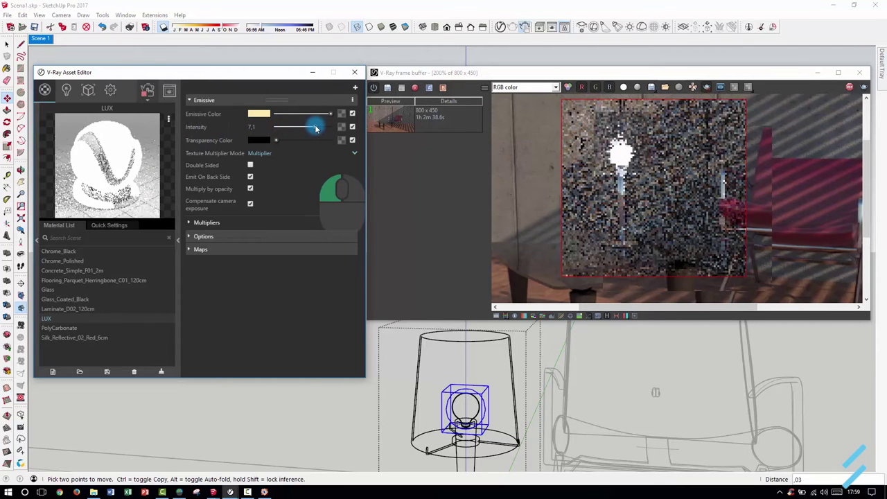
pyautogui.click(627, 250)
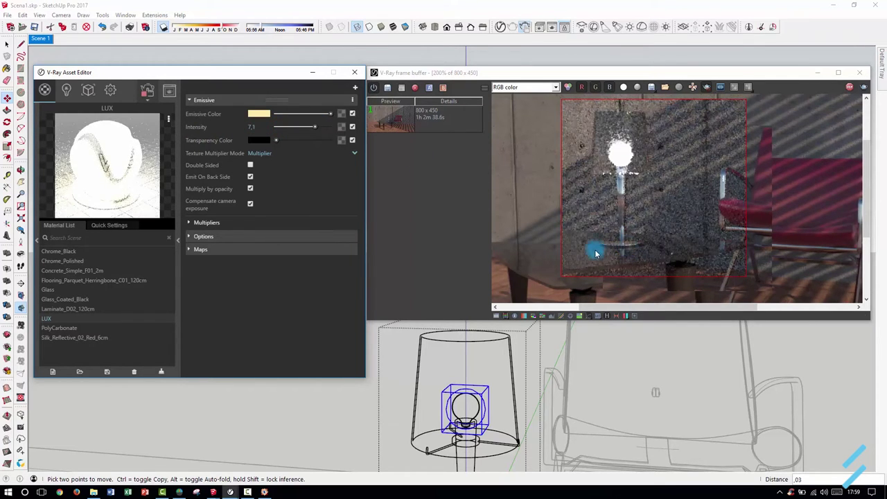
pyautogui.moveTo(627, 249)
pyautogui.mouseDown()
pyautogui.moveTo(600, 247)
pyautogui.moveTo(615, 126)
pyautogui.moveTo(600, 263)
pyautogui.moveTo(738, 217)
pyautogui.moveTo(663, 260)
pyautogui.moveTo(738, 212)
pyautogui.moveTo(693, 263)
pyautogui.moveTo(747, 224)
pyautogui.mouseUp()
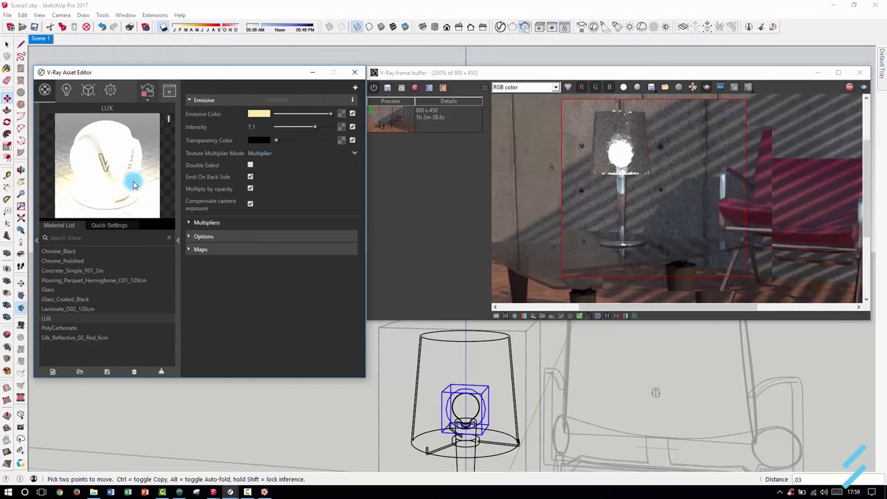
pyautogui.moveTo(211, 203)
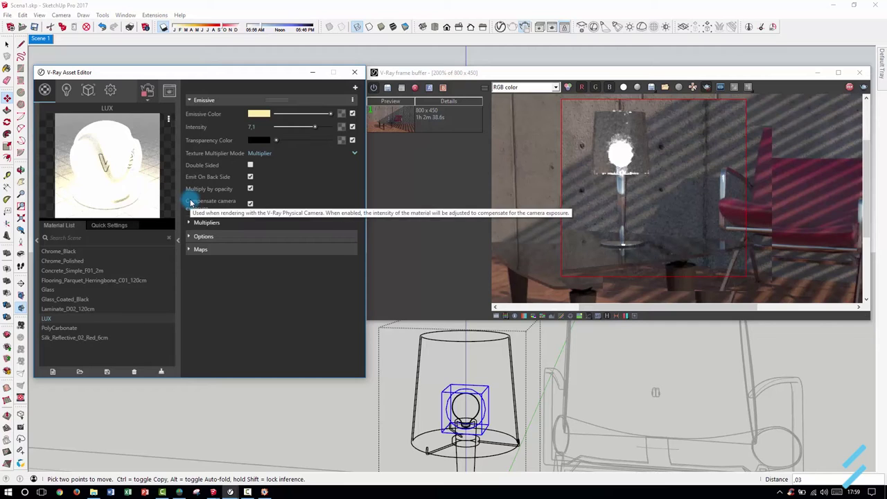
pyautogui.moveTo(615, 168); pyautogui.dragTo(626, 169)
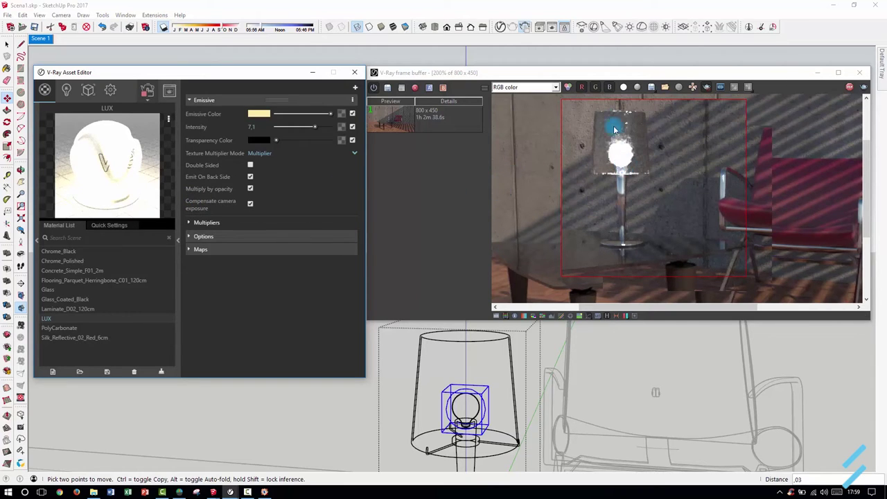
pyautogui.click(531, 175)
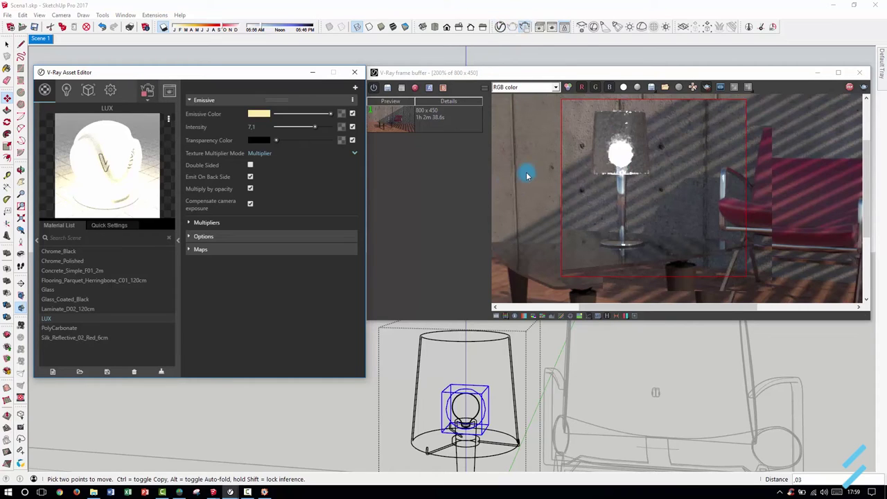
pyautogui.click(116, 165)
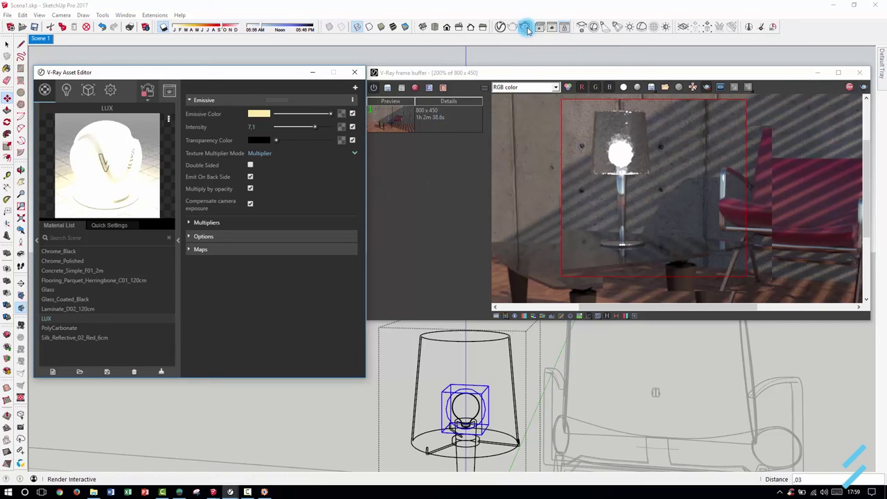
pyautogui.click(584, 27)
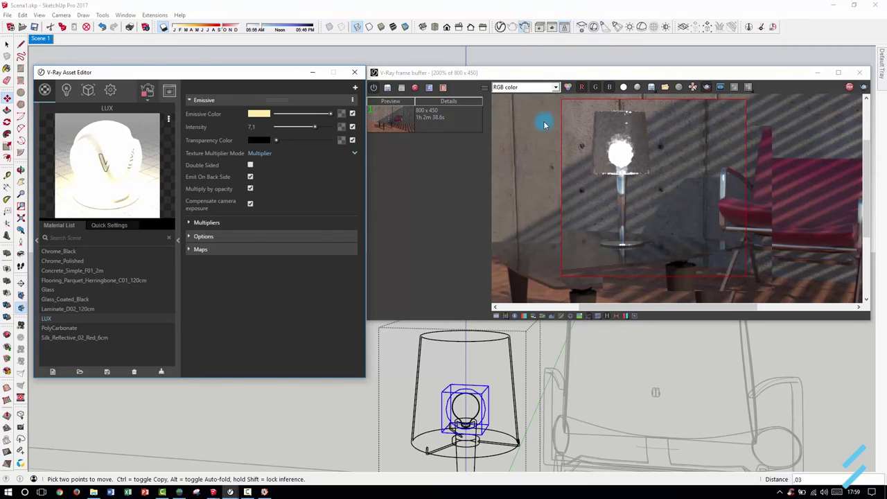